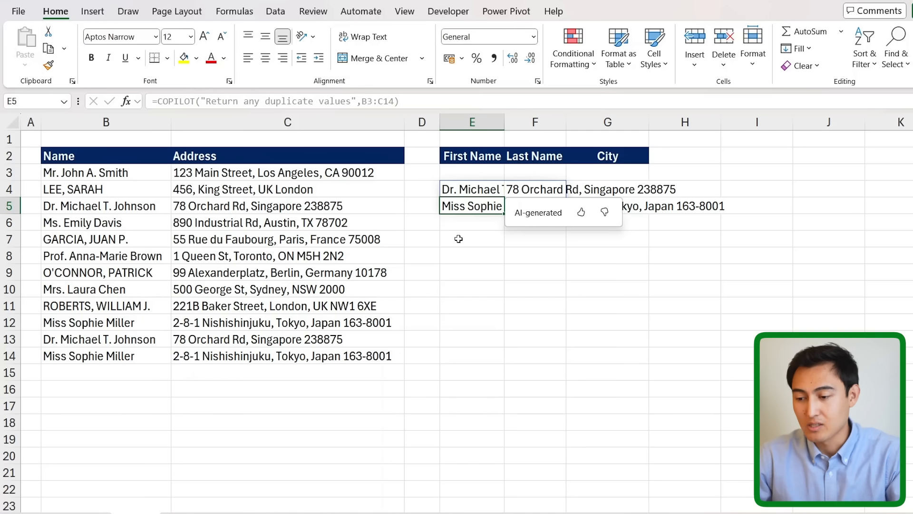
Step: Remove the duplicate rows from the Name and Address table, matching on both columns, and clear the COPILOT duplicates result beside it
click(458, 238)
drag(66, 186, 267, 189)
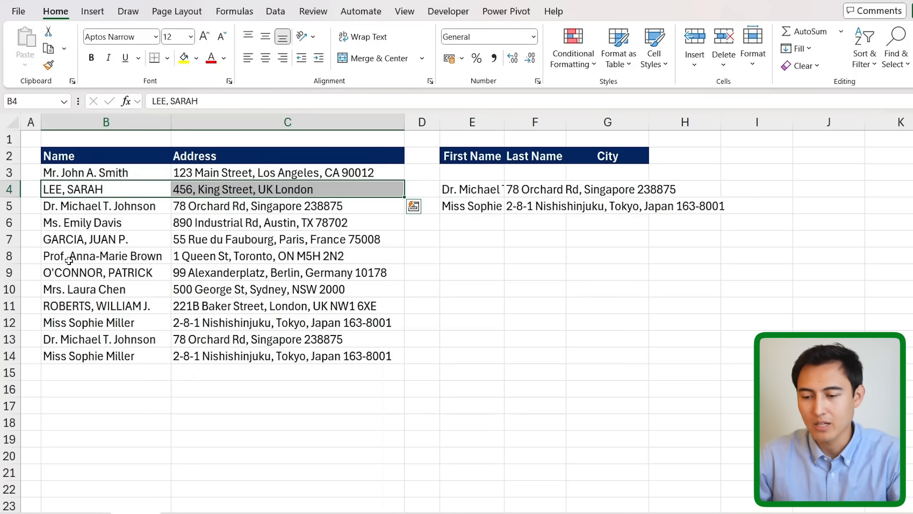
key(Up)
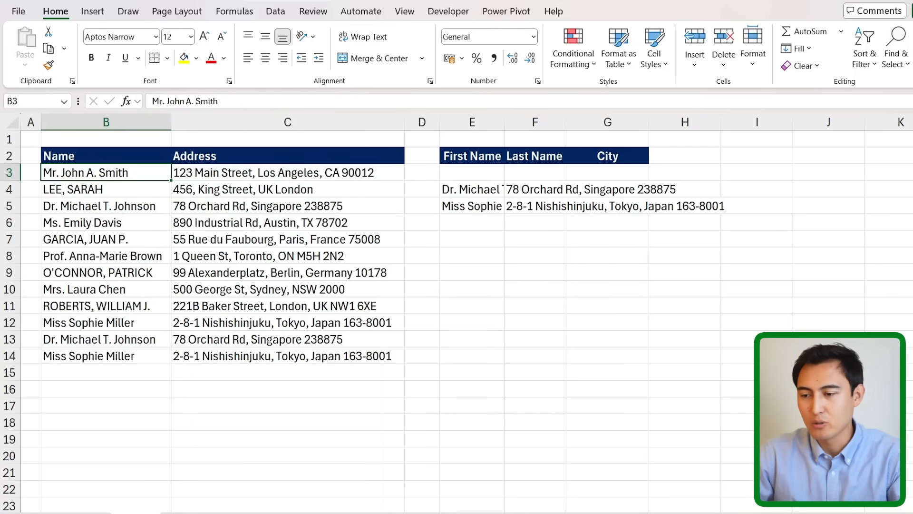
click(277, 13)
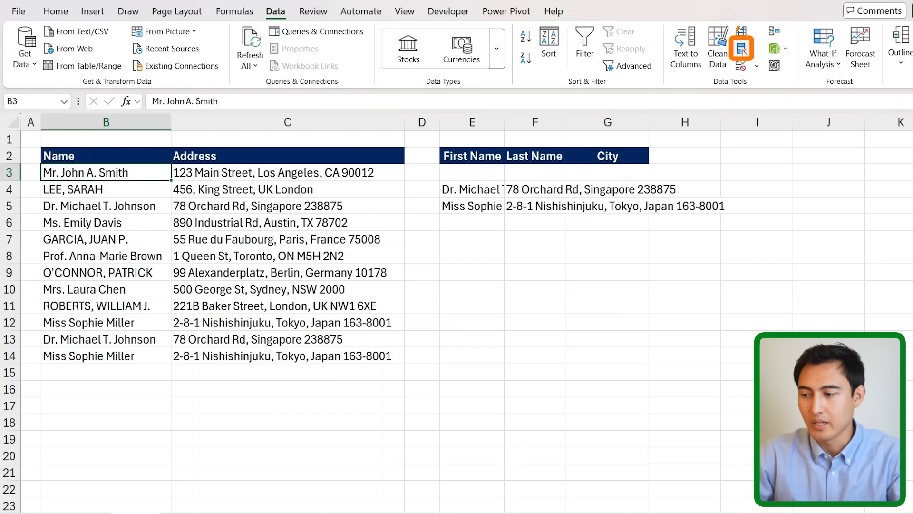
click(744, 53)
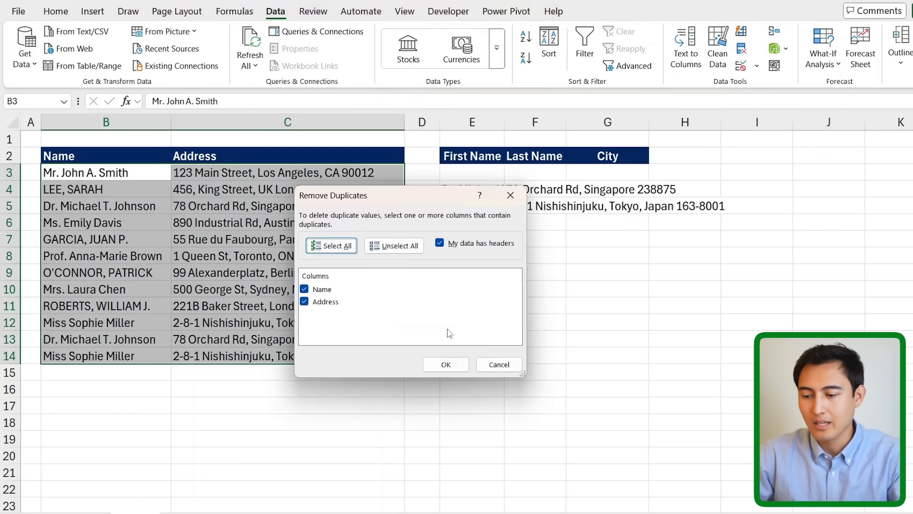
click(446, 364)
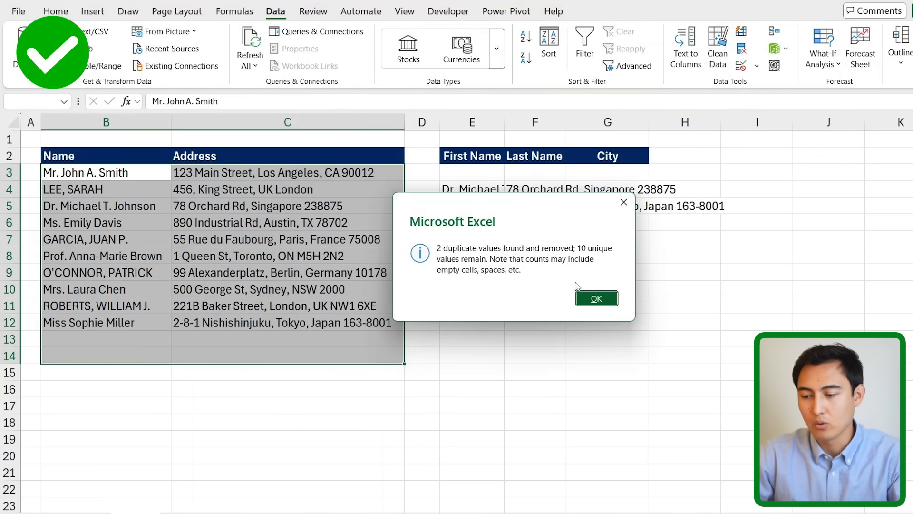
click(595, 298)
click(471, 190)
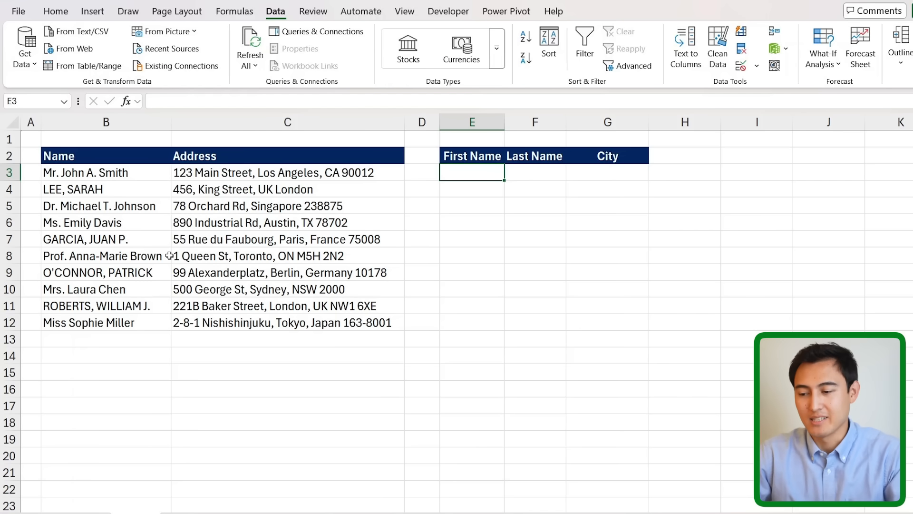
click(57, 177)
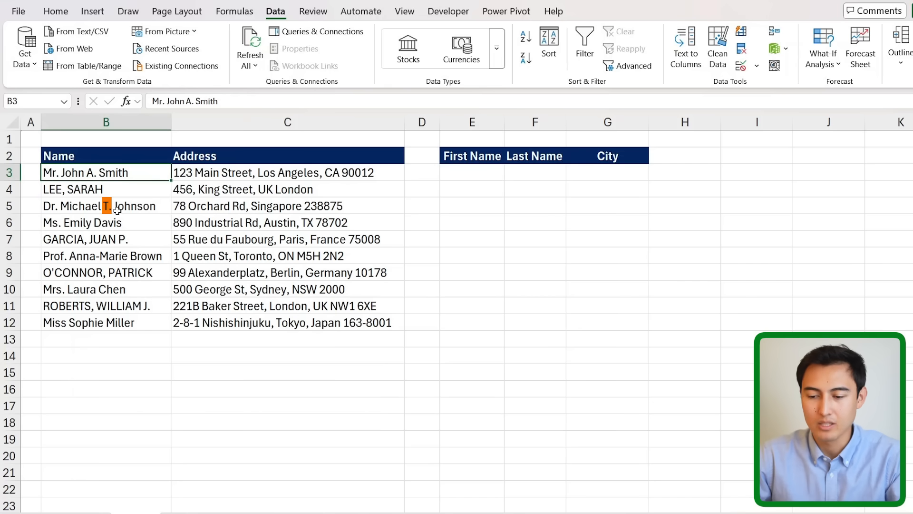
click(451, 173)
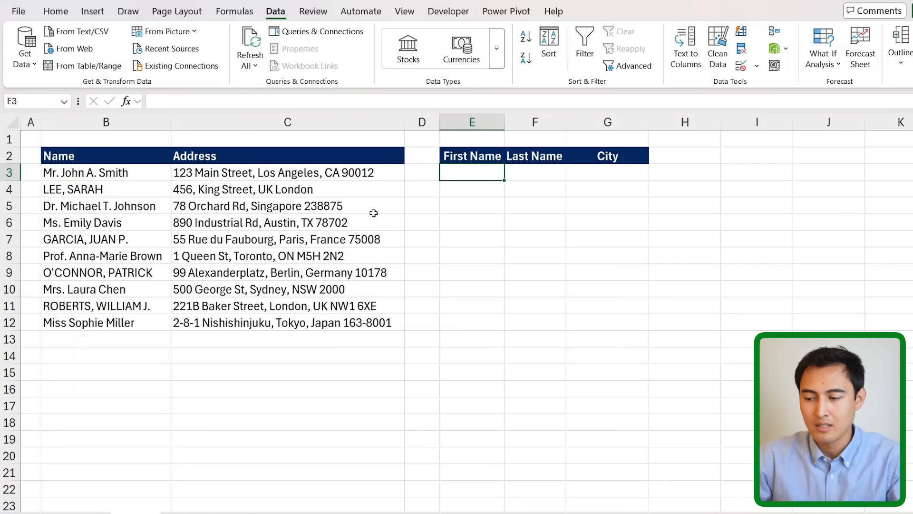
key(Right)
key(Right)
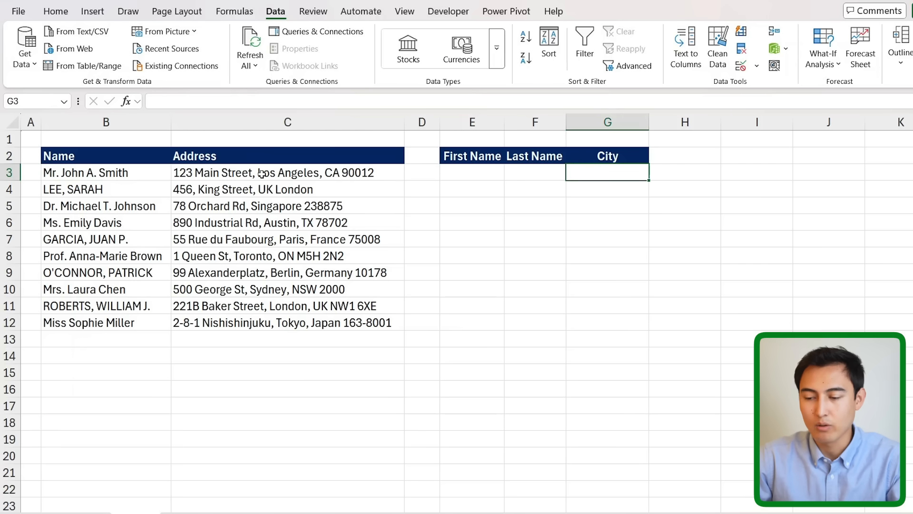
click(290, 191)
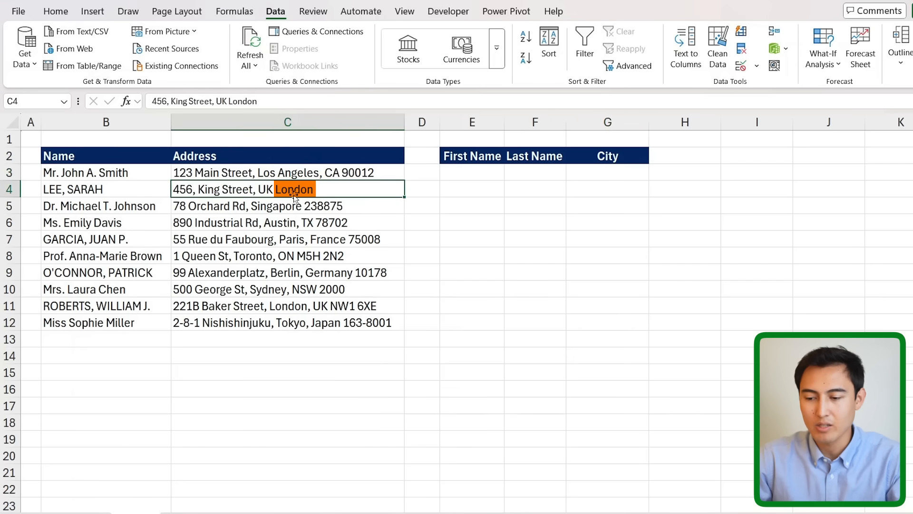
Step: Fill the First Name, Last Name and City columns from E3 with =COPILOT("extract the following categories",E2:G2,"from this list",B3:C12)
click(464, 176)
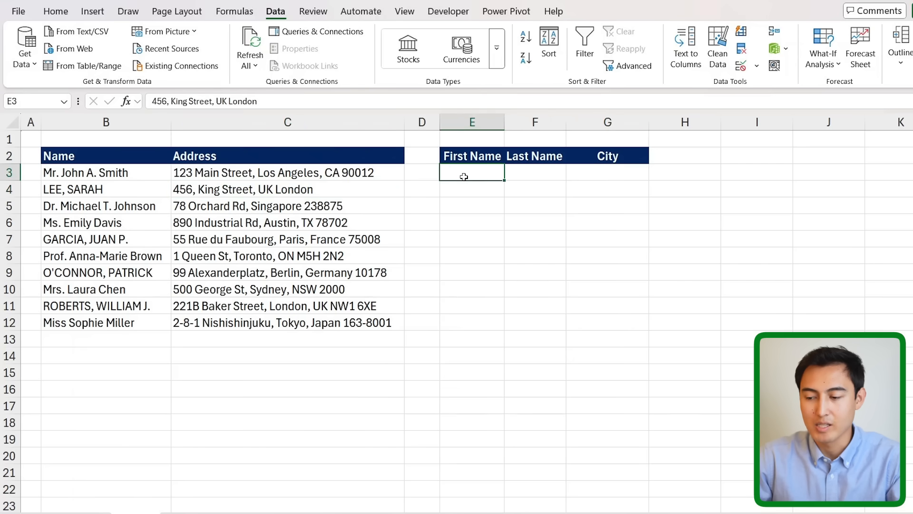
text(=COPILOT()
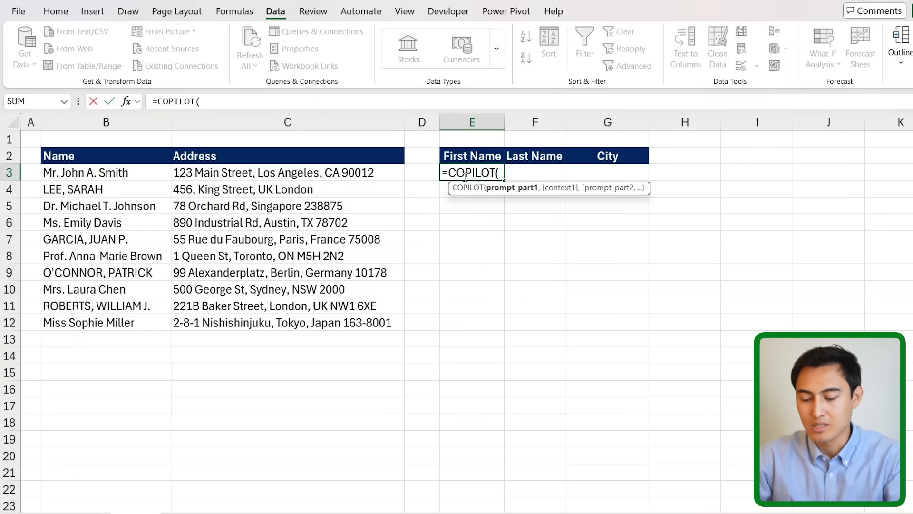
key(BackSpace)
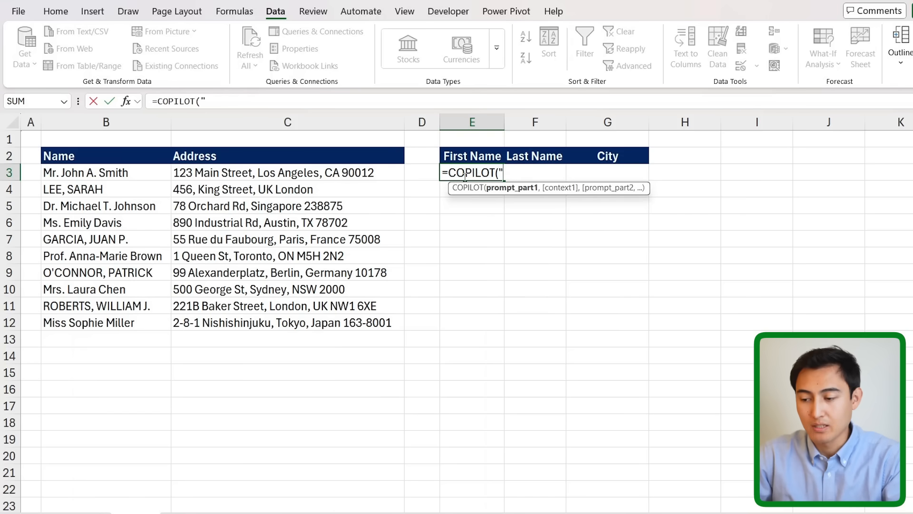
text("extract the following categories",)
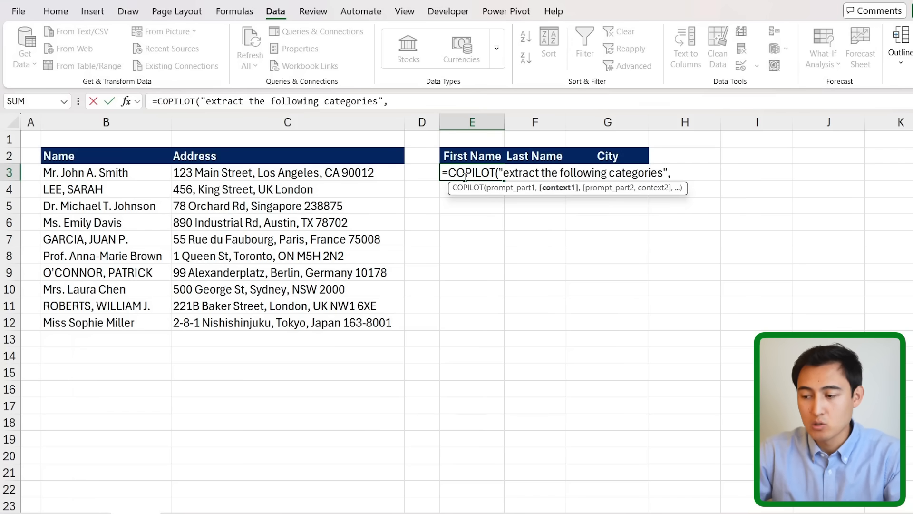
drag(476, 155, 631, 145)
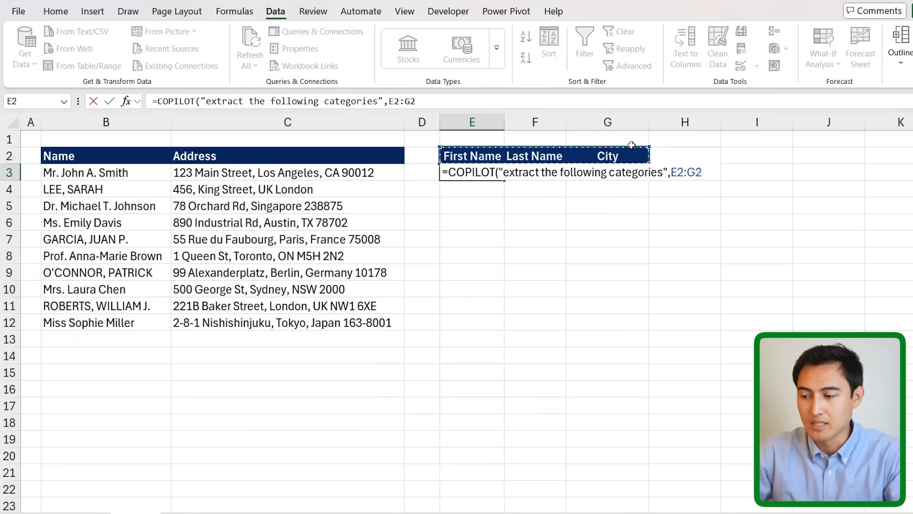
text(,)
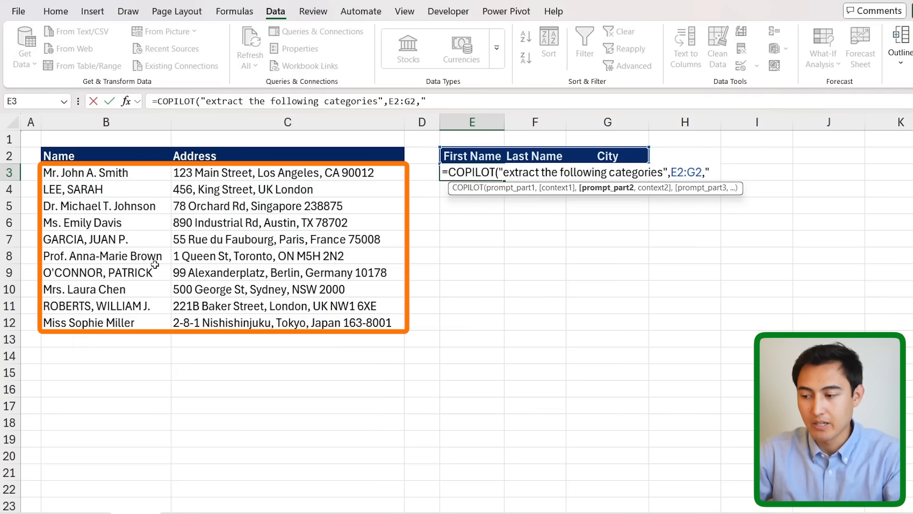
text(fr)
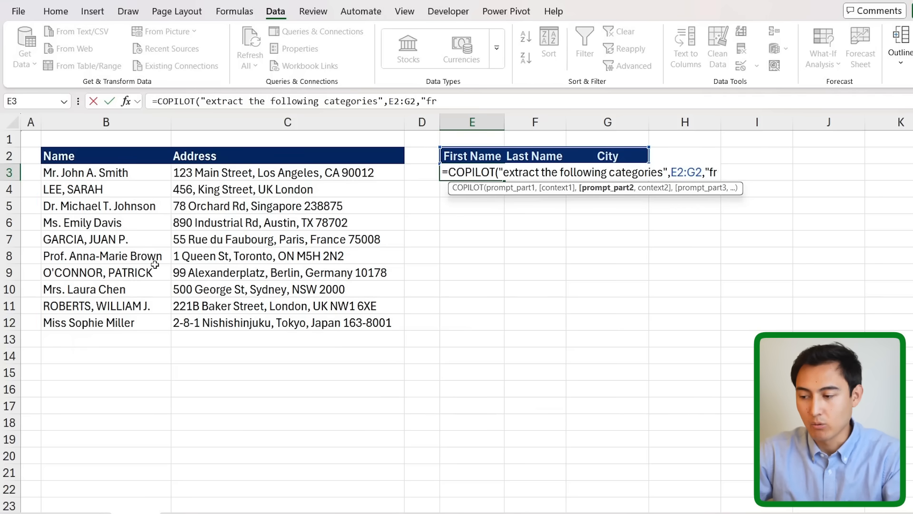
text(om this list",)
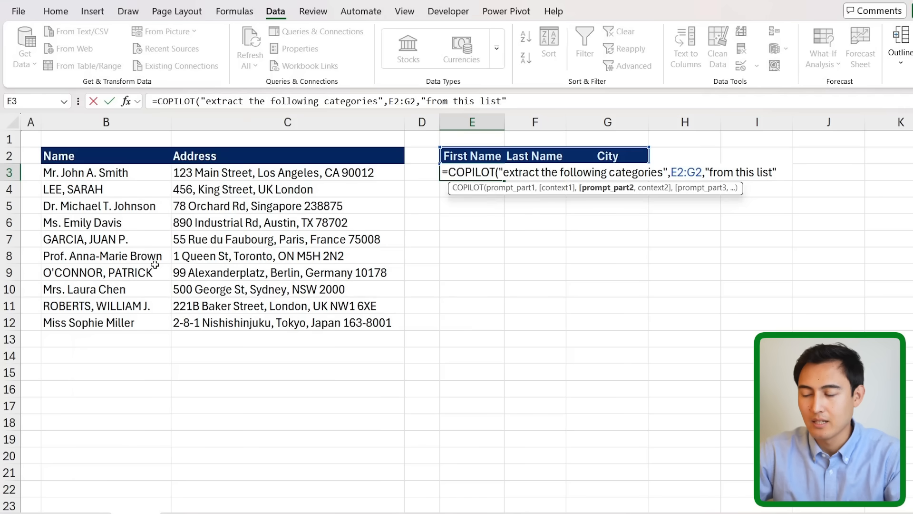
drag(87, 177, 282, 323)
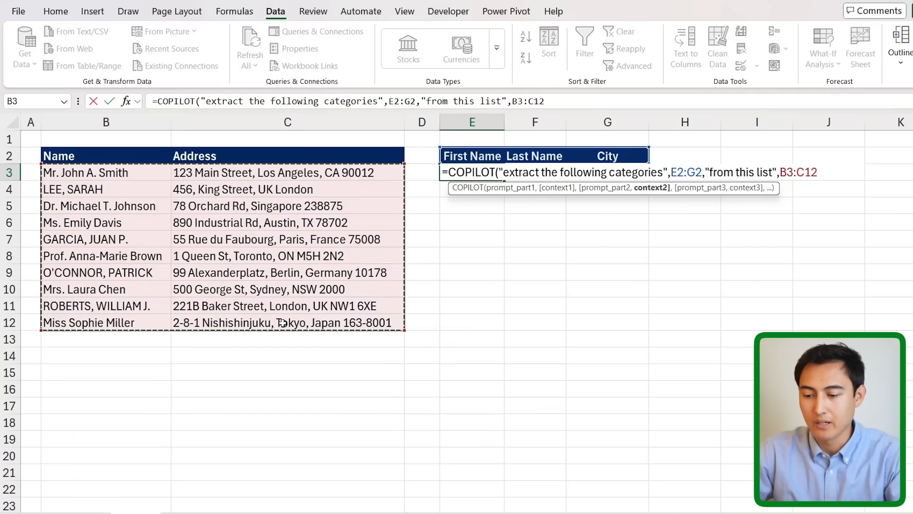
text())
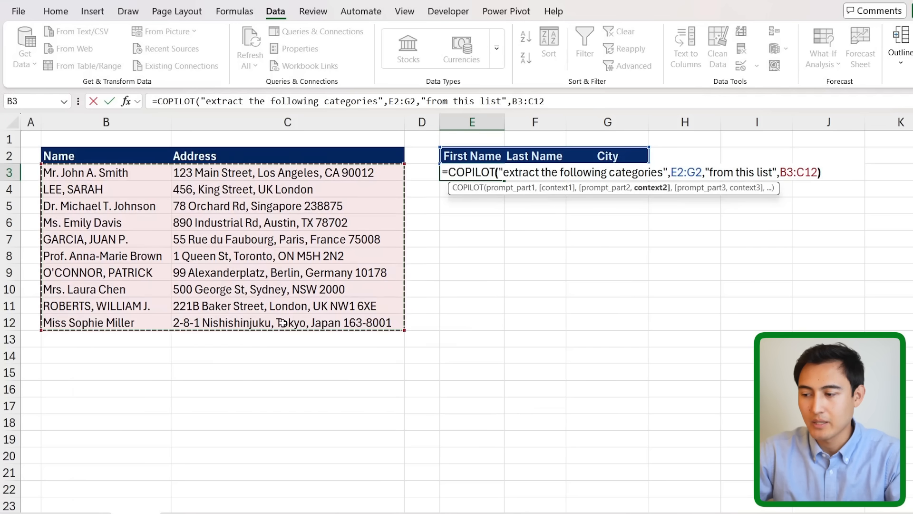
key(Return)
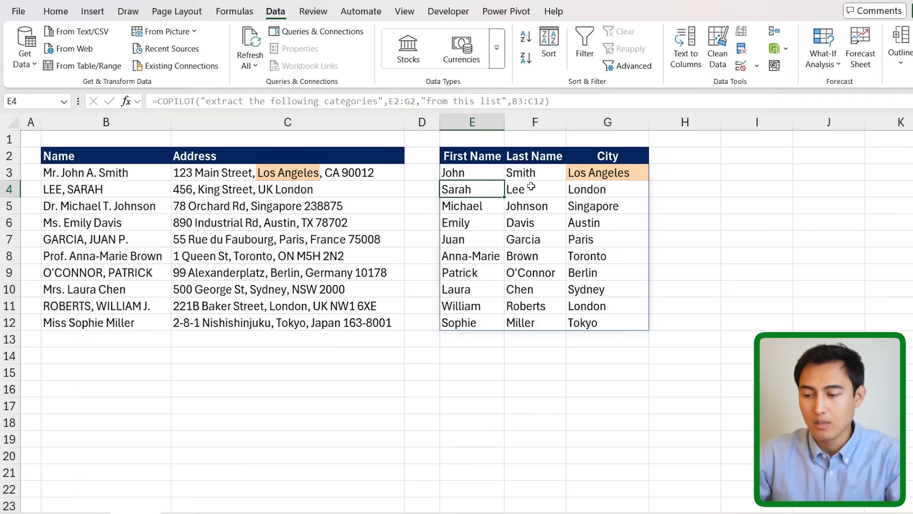
Step: Change the city in the first address, cell C3, to Miami and check the City result in G3
click(185, 175)
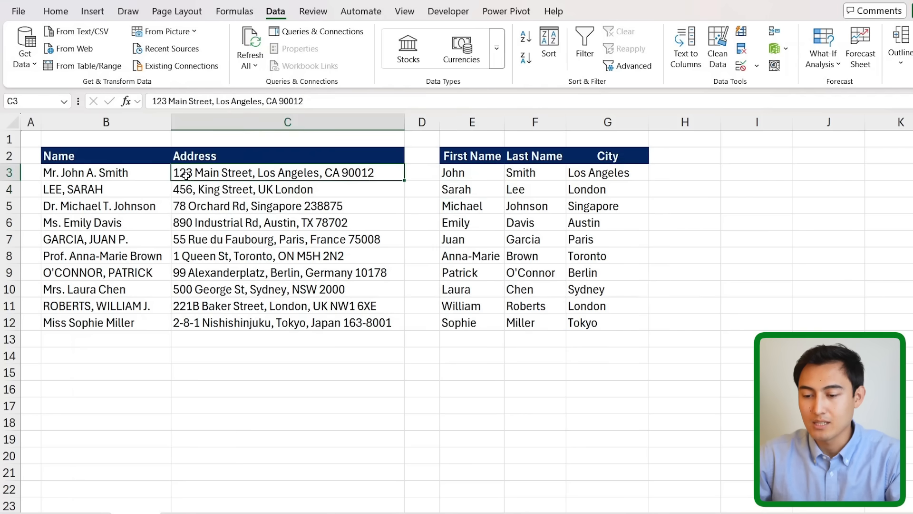
double_click(241, 102)
key(BackSpace)
key(BackSpace)
key(BackSpace)
key(BackSpace)
key(BackSpace)
text(Mia)
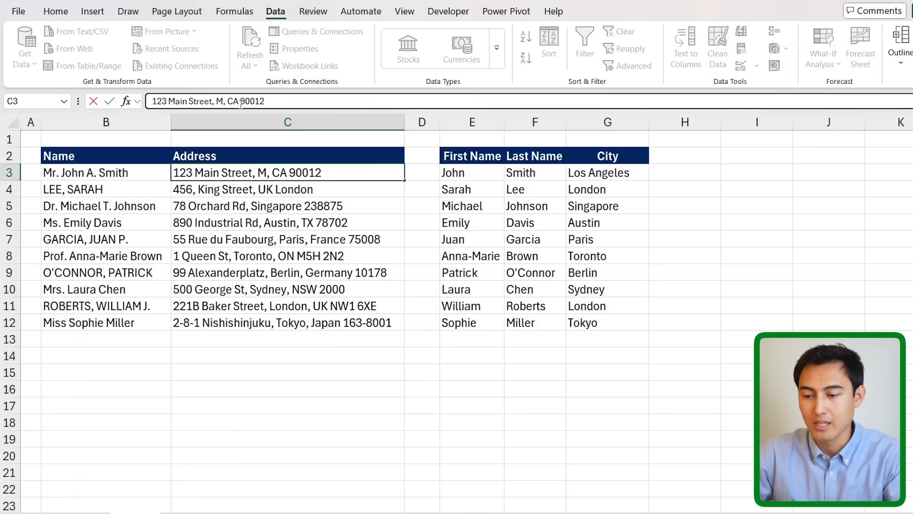
text(mi)
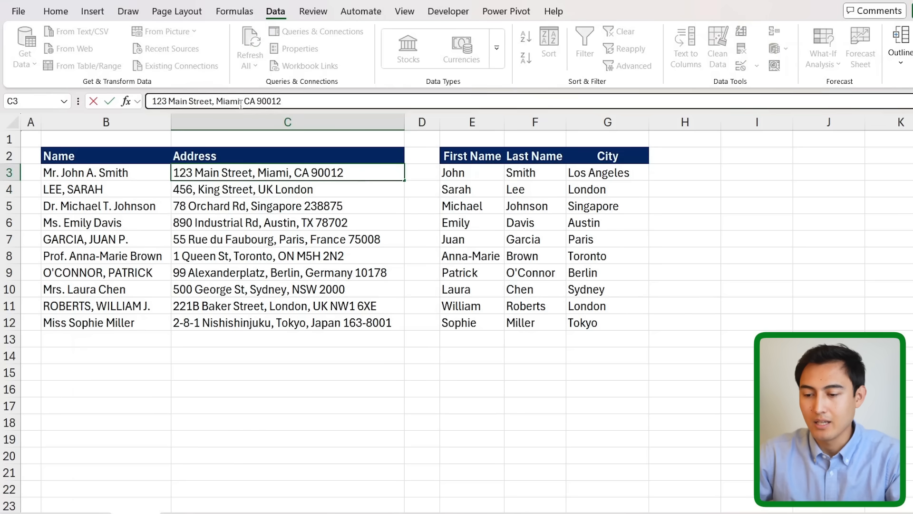
key(Return)
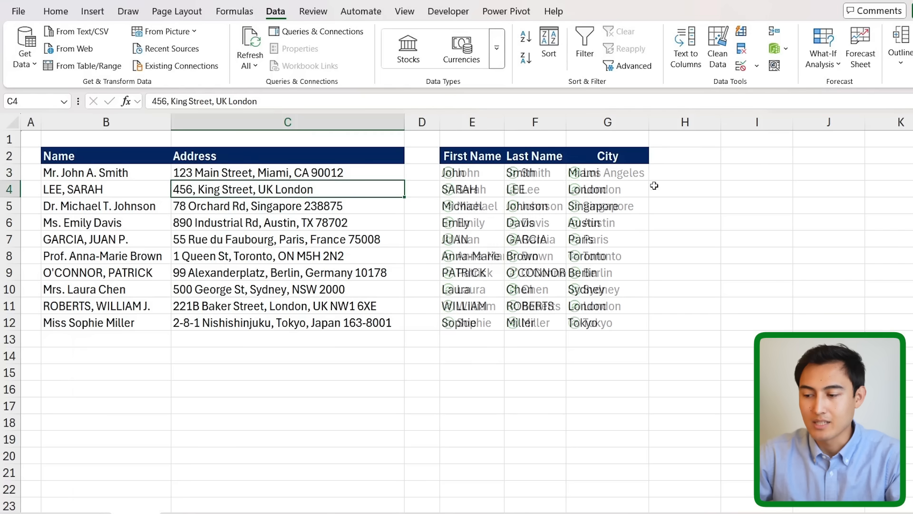
click(591, 171)
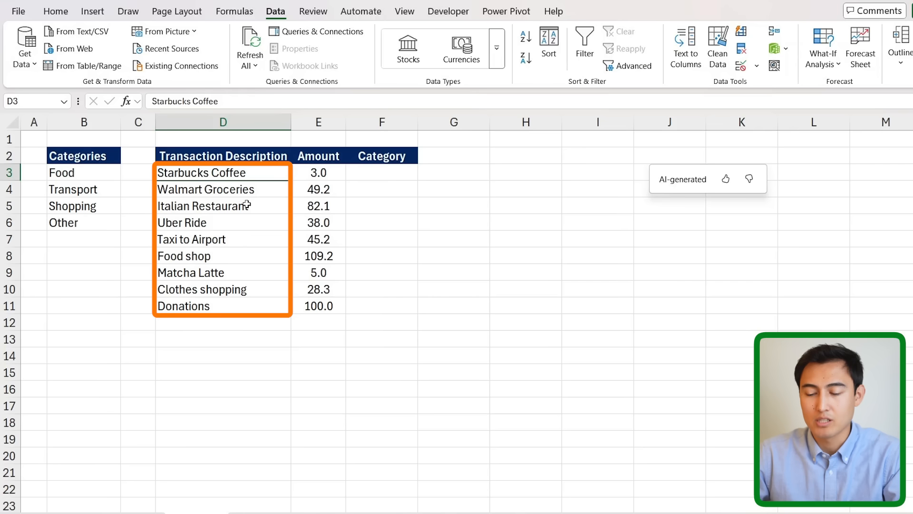
key(ctrl+shift+Down)
key(Down)
key(Right)
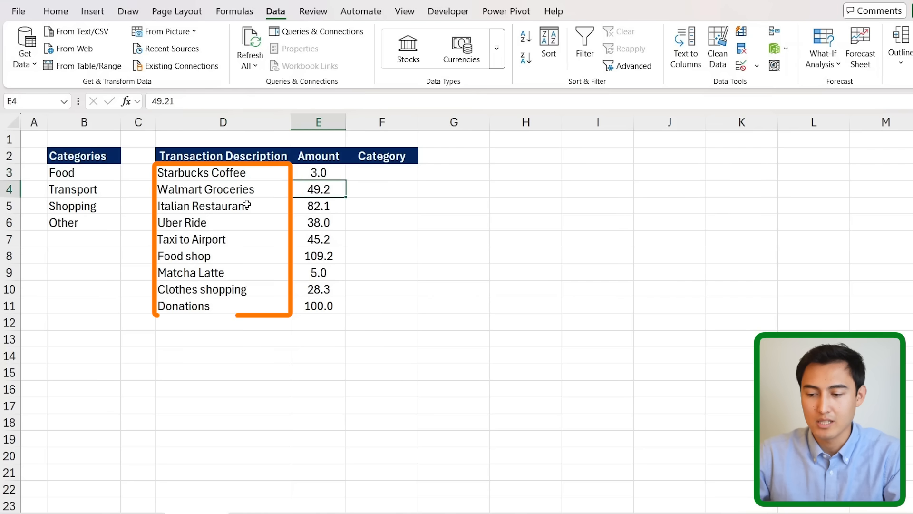
key(Up)
drag(385, 178, 391, 285)
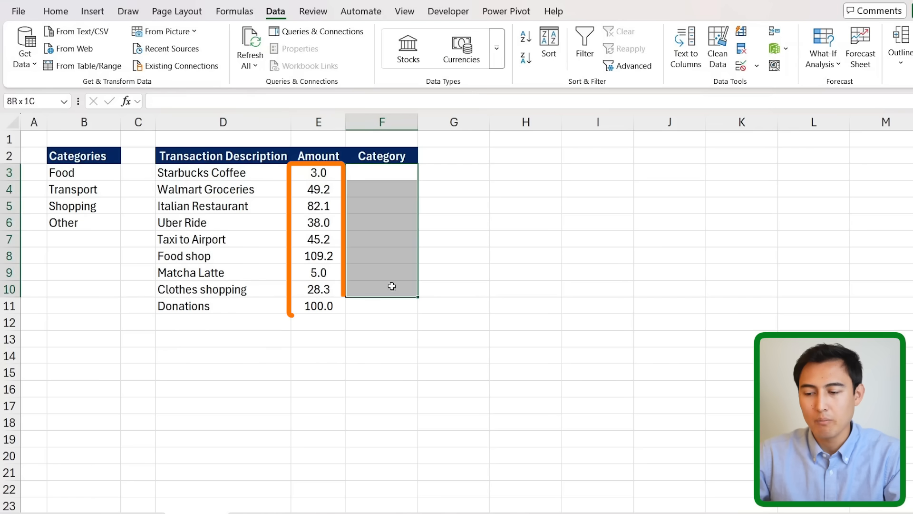
drag(79, 163, 75, 216)
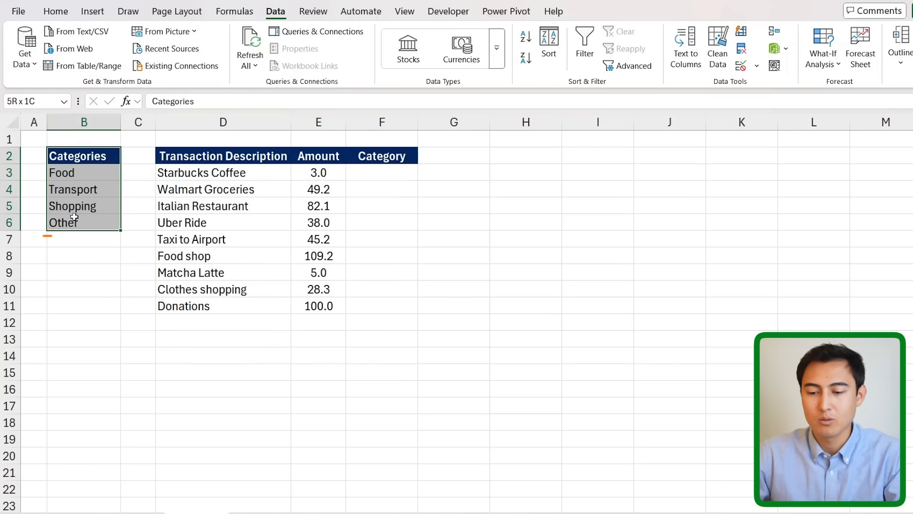
Step: Fill the Category column from F3 with =COPILOT("categorize each transaction",D3:D11,"based on these categories",B3:B6) and check the assigned categories
click(371, 178)
text(=cop)
key(Tab)
text(")
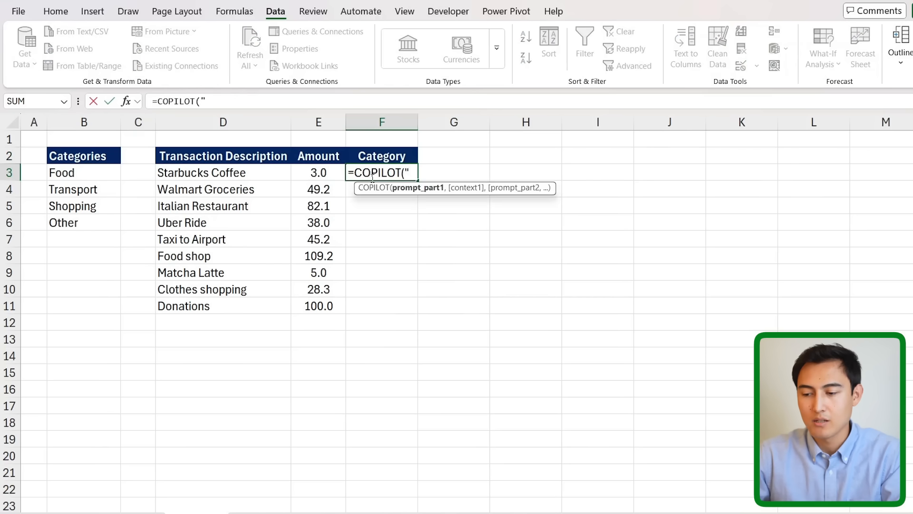
text(categorize each transaction")
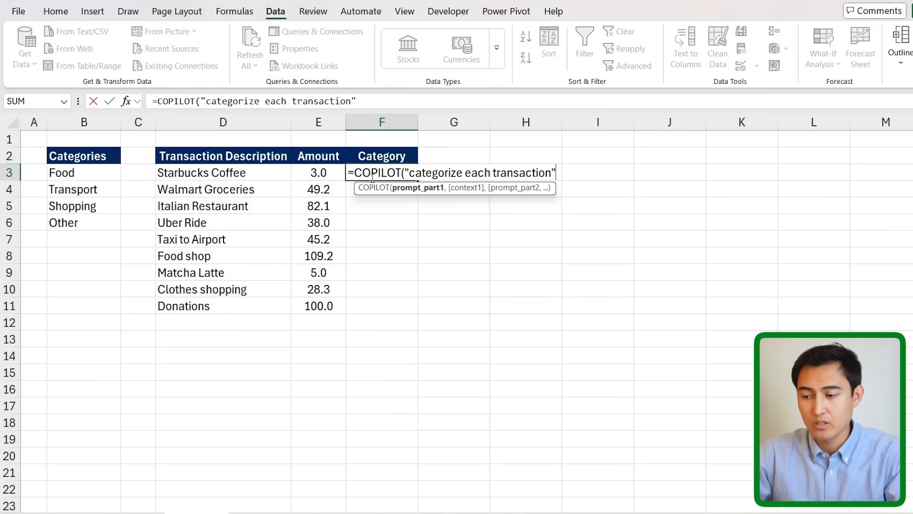
text(,)
drag(219, 173, 204, 304)
text(,)
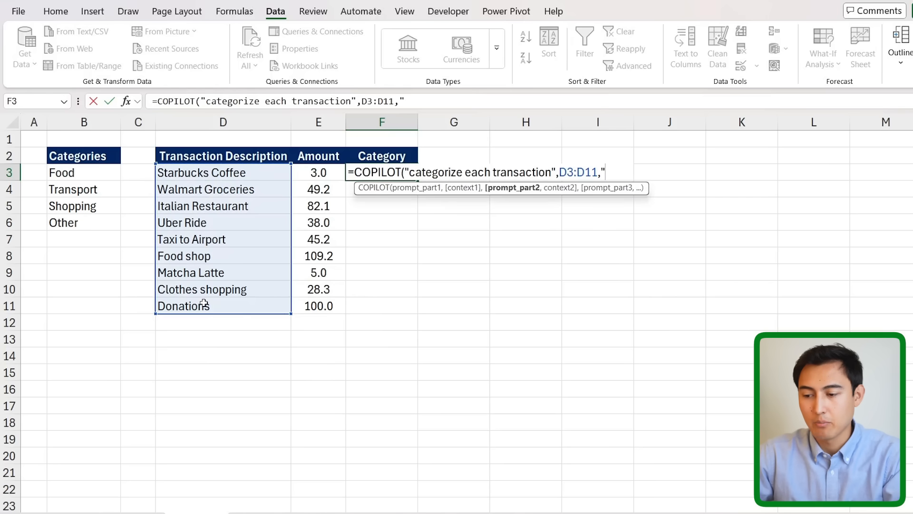
text("base)
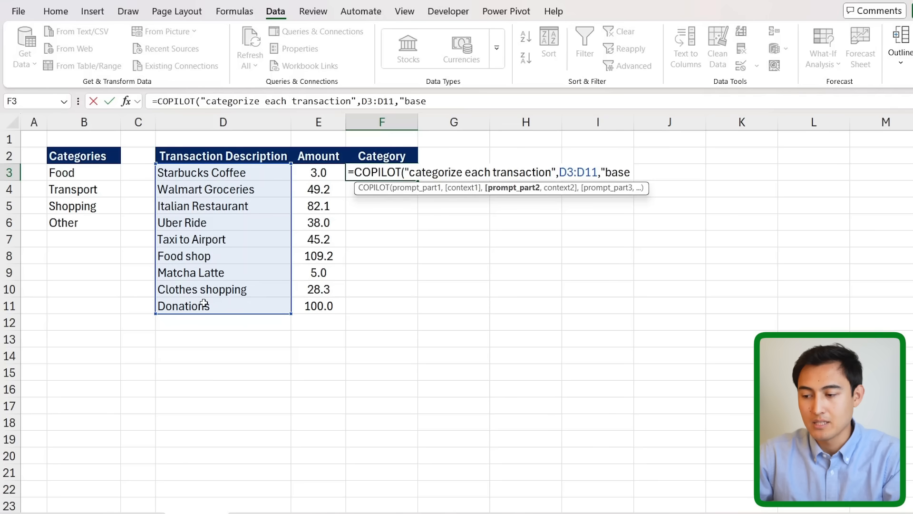
text(d on these categories",)
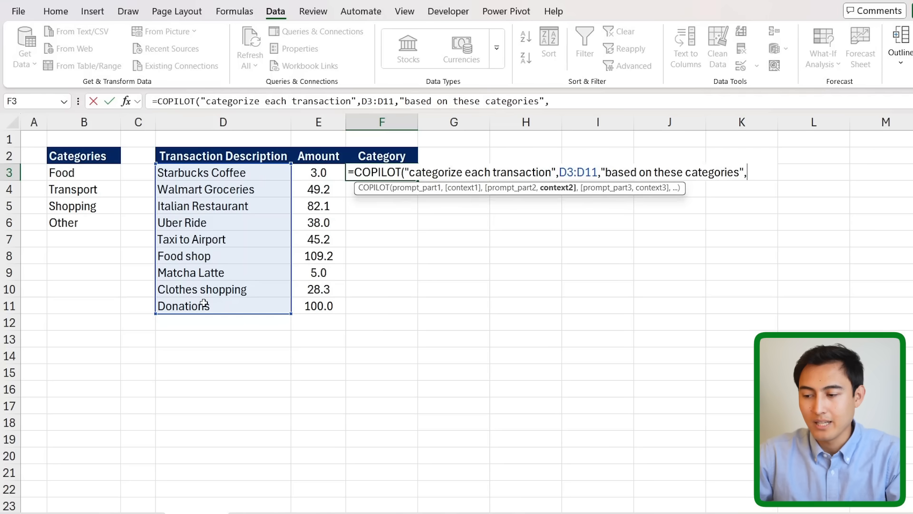
drag(77, 177, 84, 222)
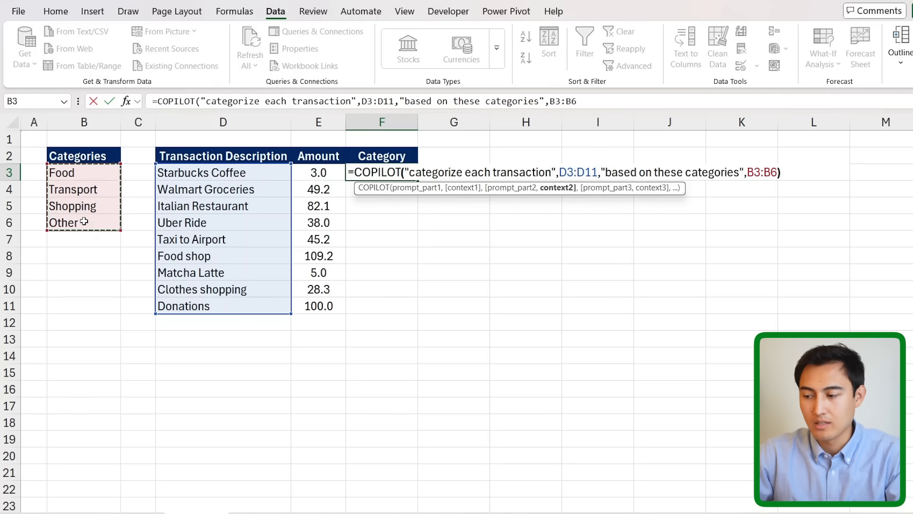
text())
key(Return)
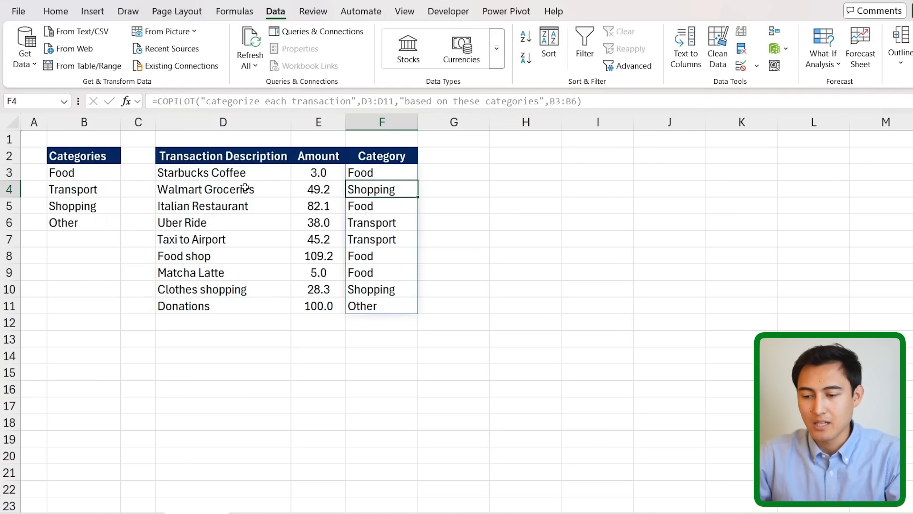
click(204, 172)
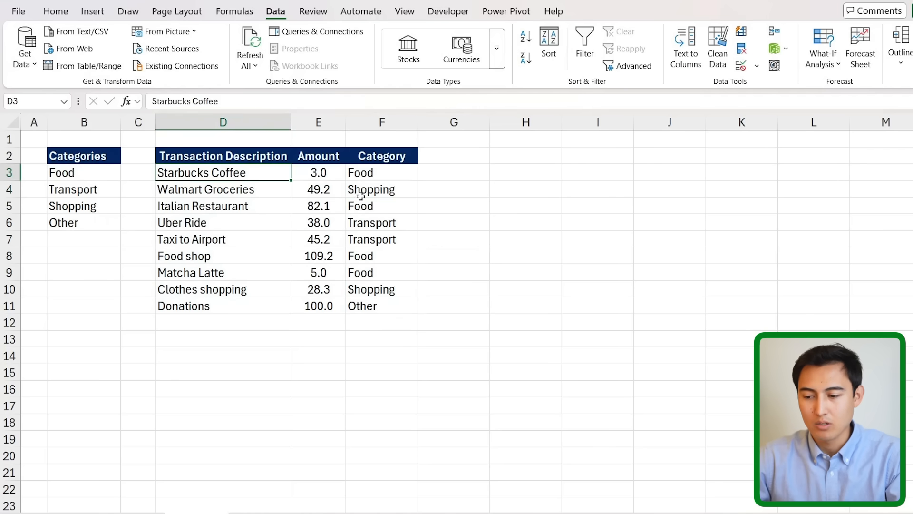
click(199, 225)
click(243, 238)
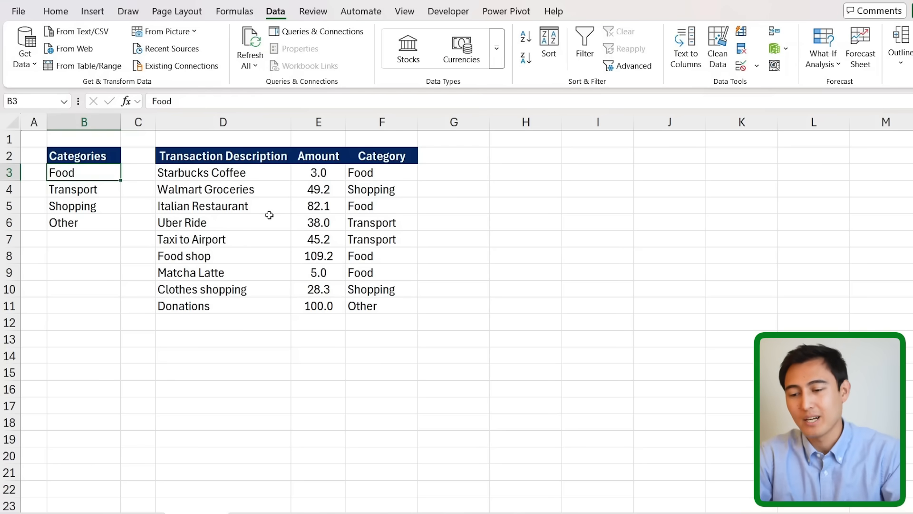
Step: Change the Food category in B3 to F&B and check the recalculated COPILOT results from F3
drag(215, 178, 221, 207)
click(109, 175)
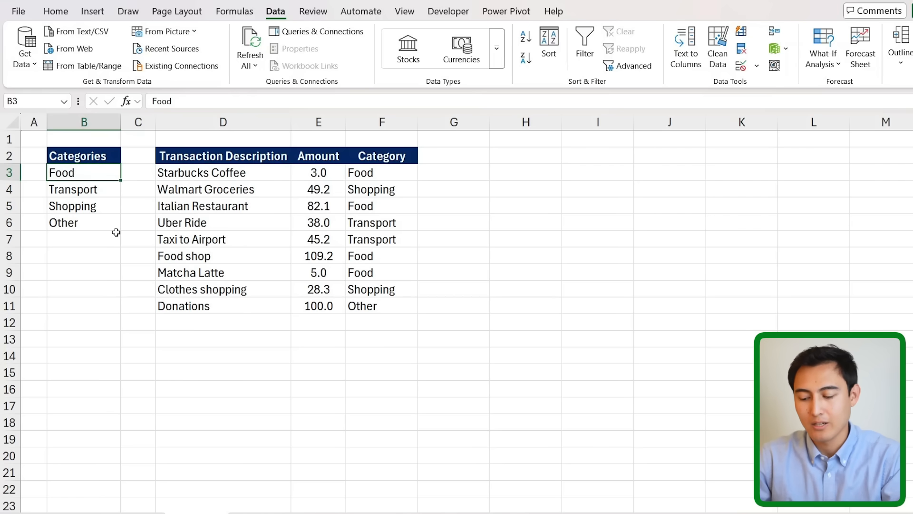
text(F&B)
key(Return)
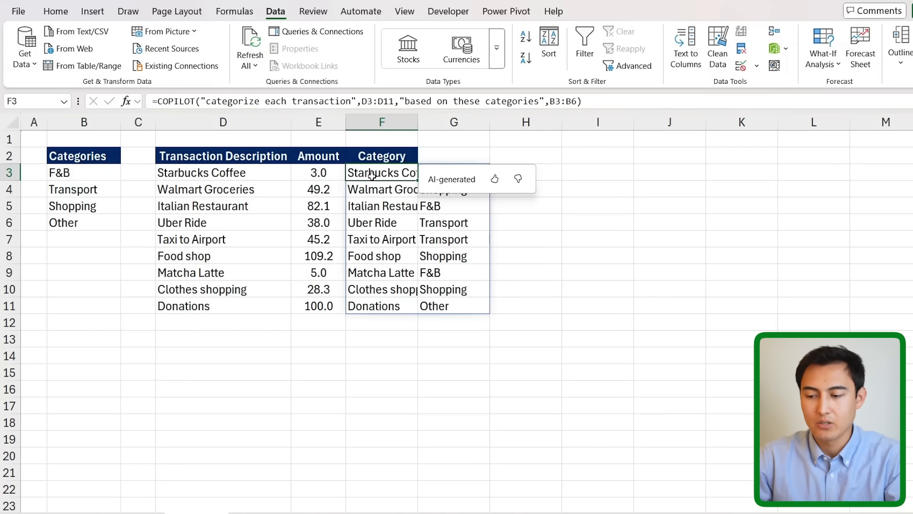
key(Right)
key(ctrl+shift+Down)
key(Left)
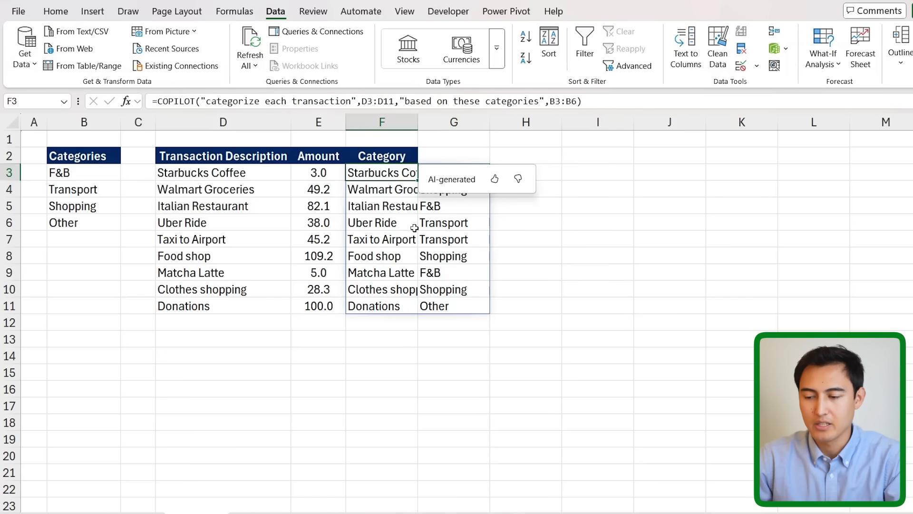
key(ctrl+shift+Down)
key(Up)
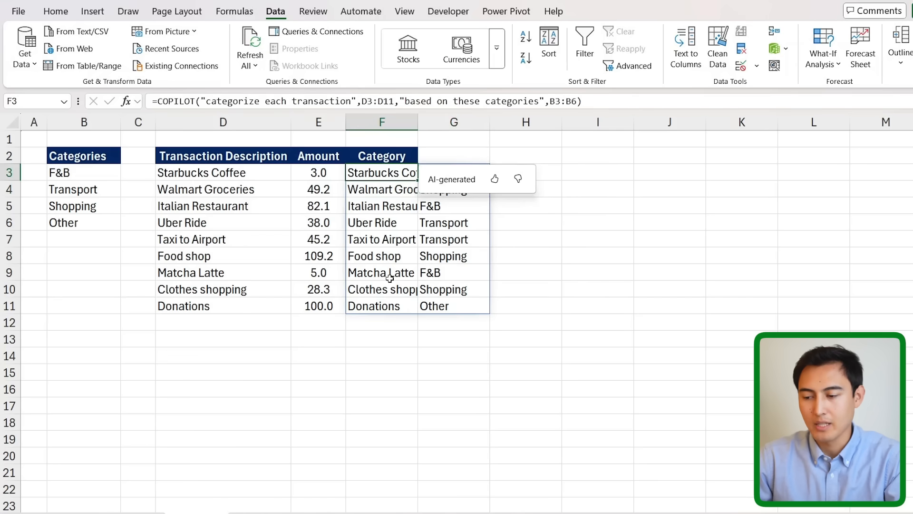
key(Right)
key(Right)
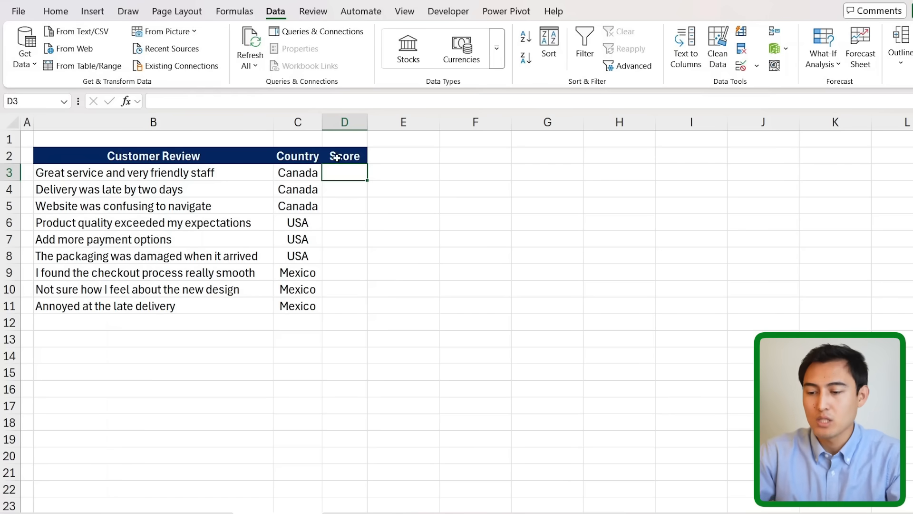
Step: Fill the Score column from D3 with =COPILOT("rank these reviews",B3:B11,"from 1 (very bad) to 5 (very good)") and check the scores against the reviews
click(168, 179)
drag(168, 179, 167, 289)
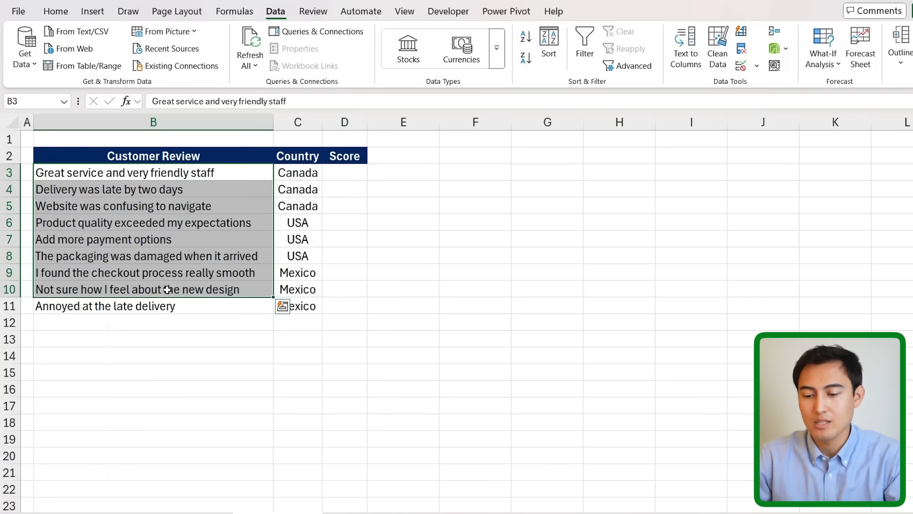
click(342, 179)
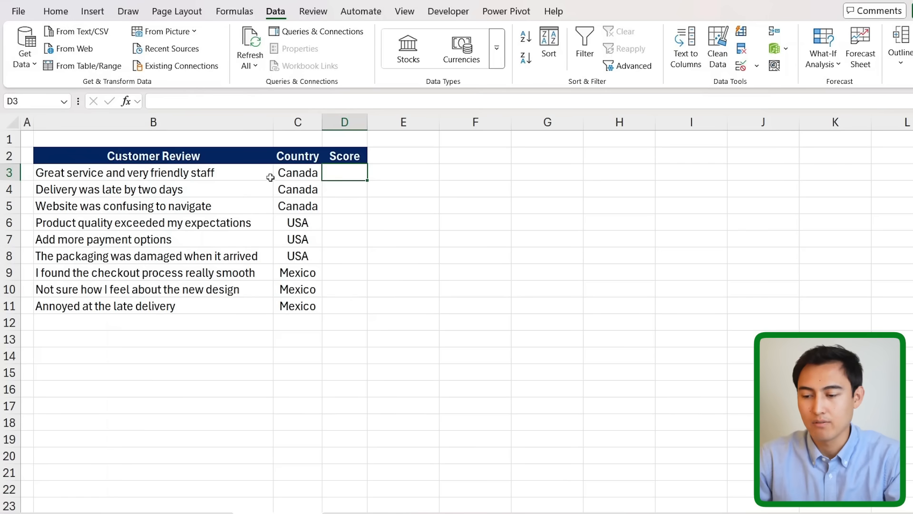
drag(270, 177, 196, 314)
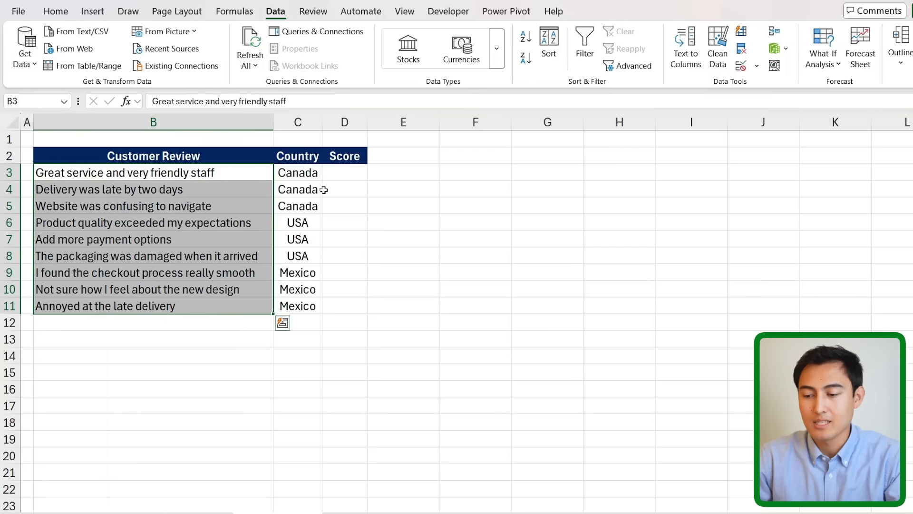
click(347, 176)
text(=cop)
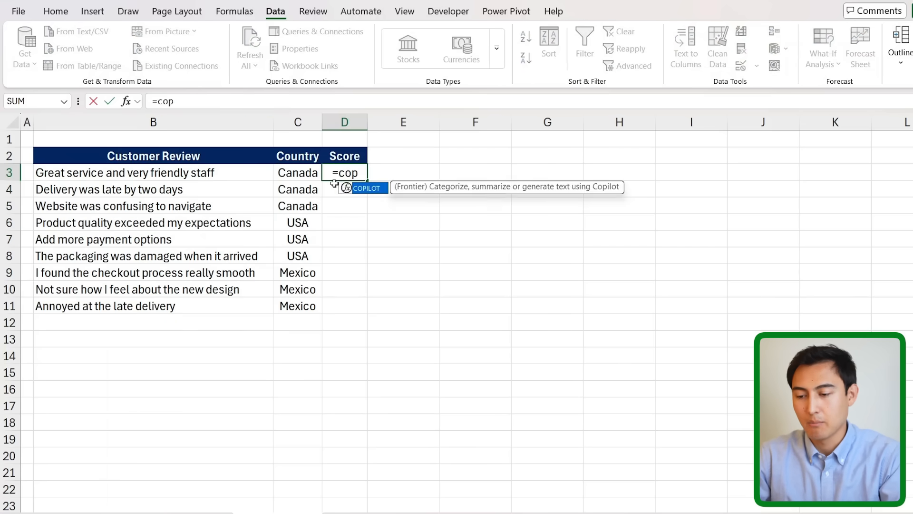
key(Tab)
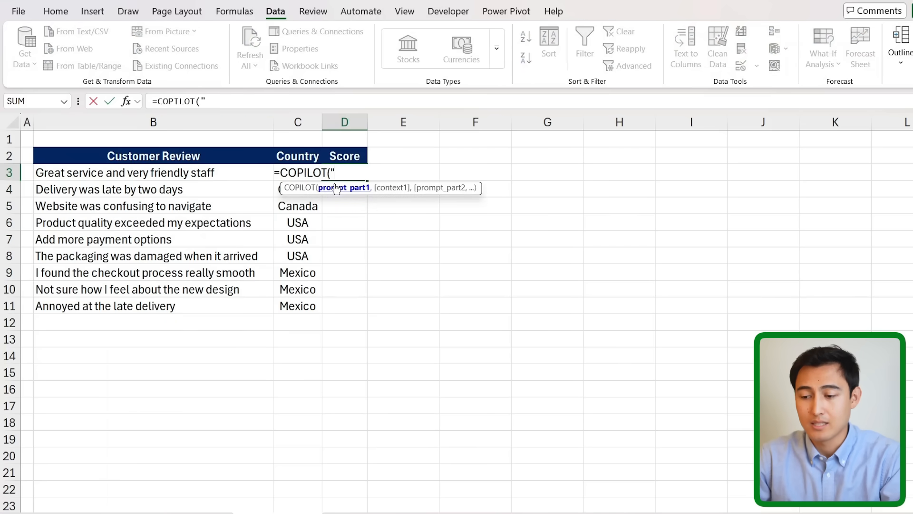
text("rank these reviews",)
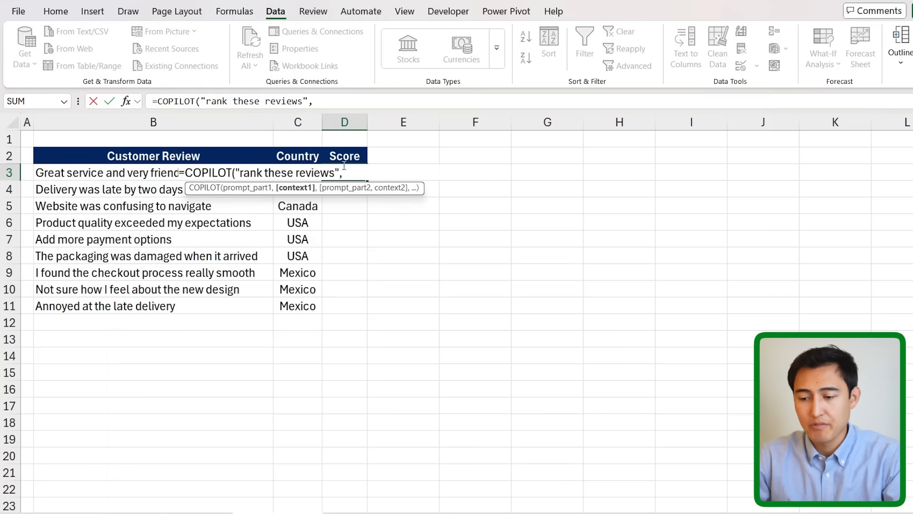
drag(101, 175, 105, 307)
text(,")
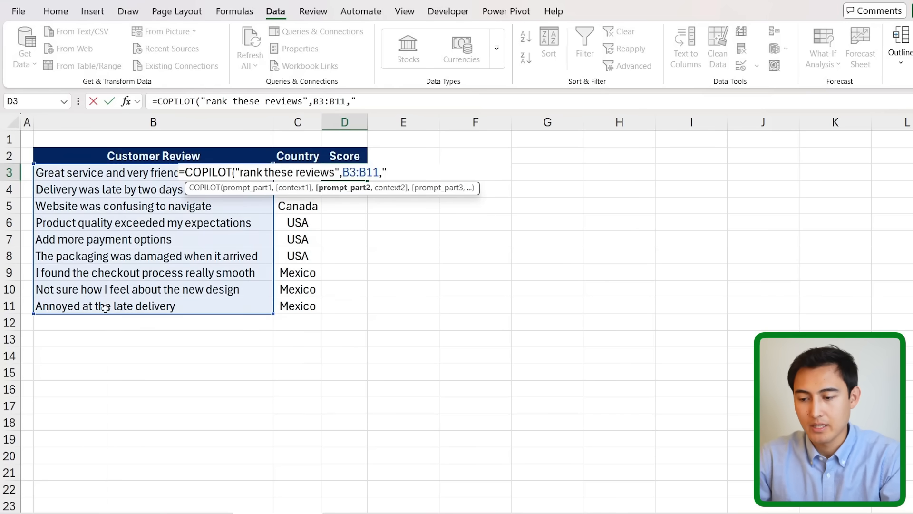
text(from 1 (very bad) to 5 (very good)")
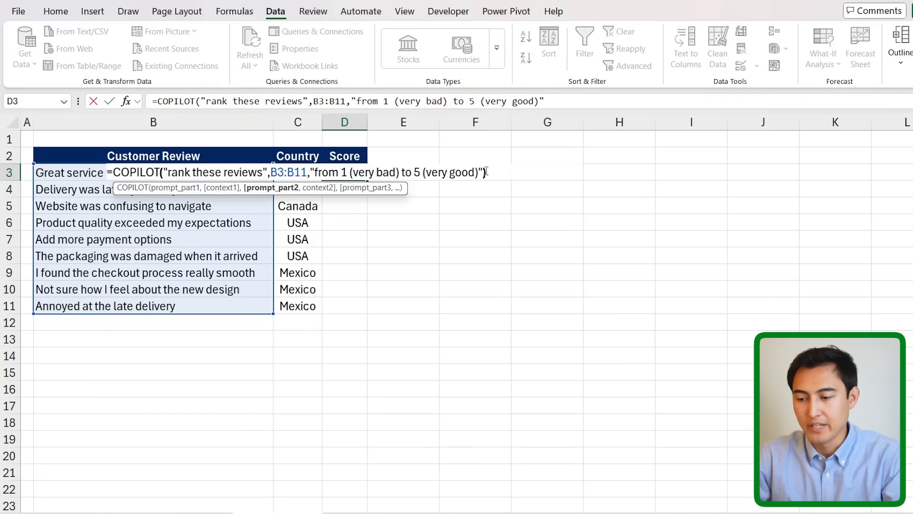
text())
key(Return)
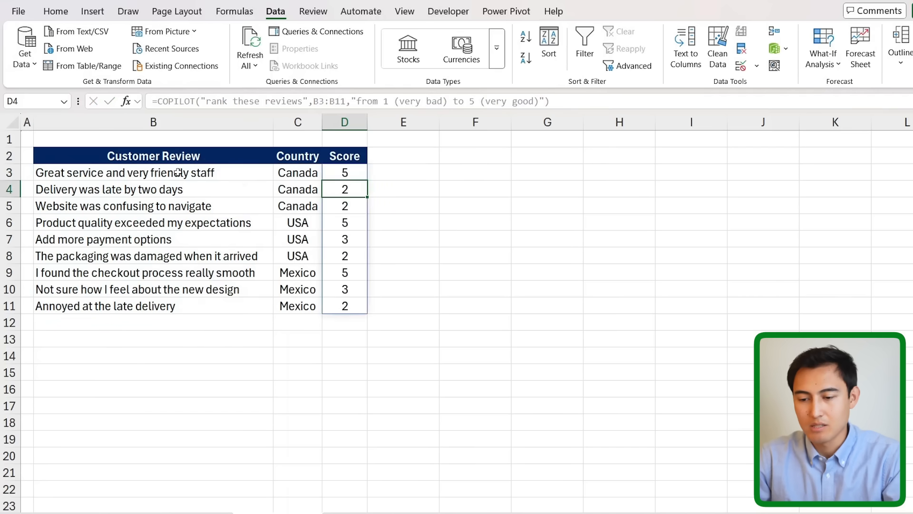
click(119, 176)
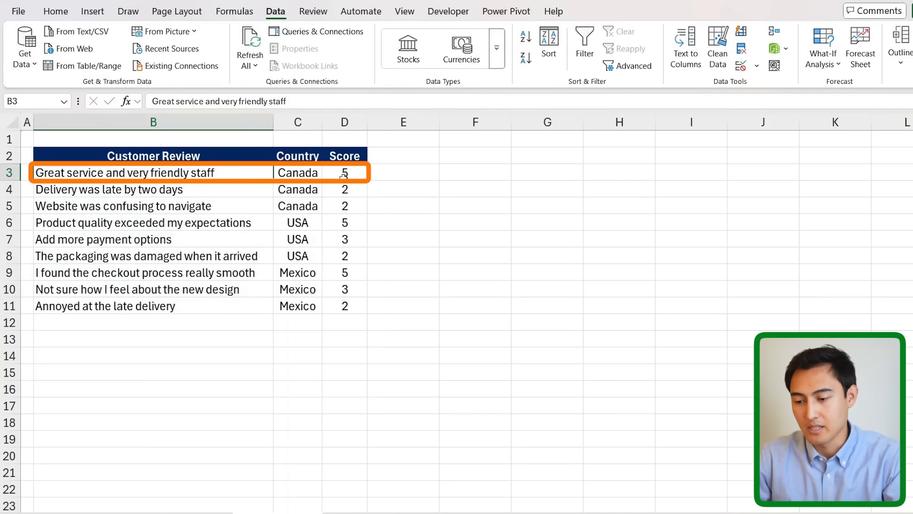
click(158, 306)
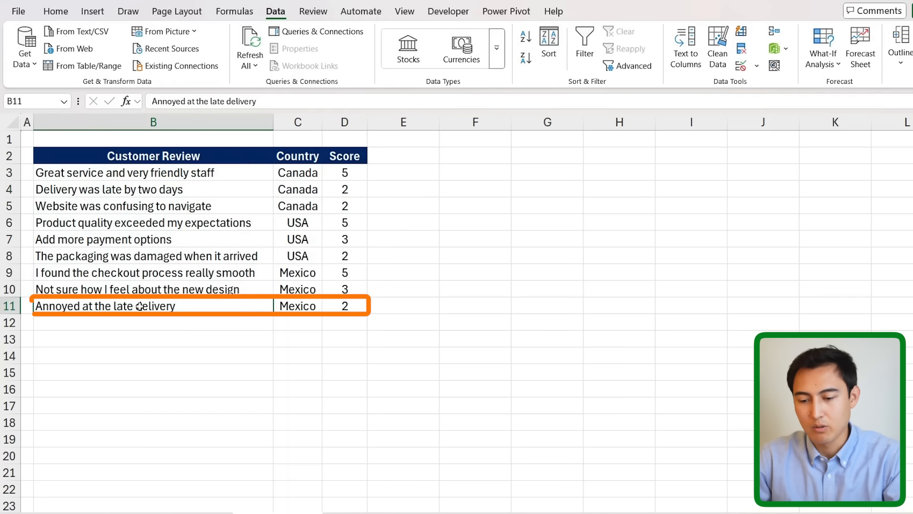
click(360, 305)
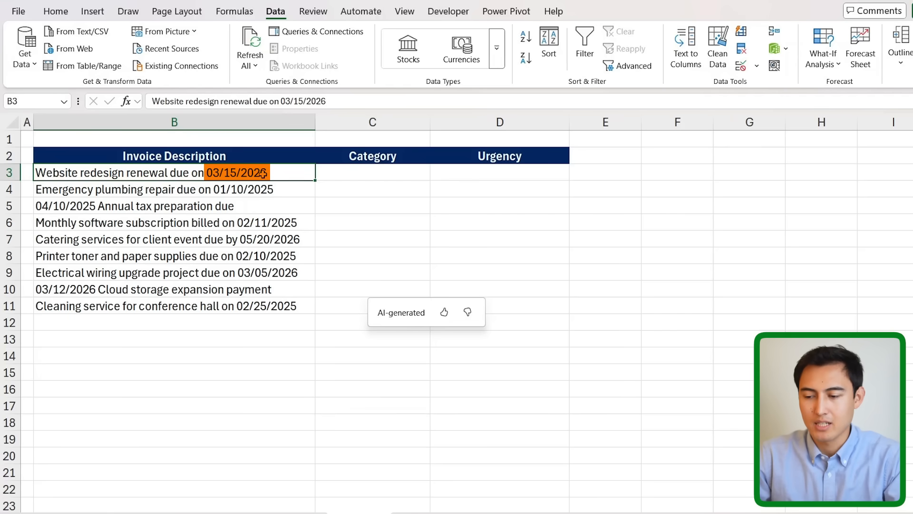
Step: Examine the invoice descriptions in column B and the Category and Urgency columns beside them
drag(363, 173, 363, 281)
click(95, 171)
click(358, 174)
click(127, 184)
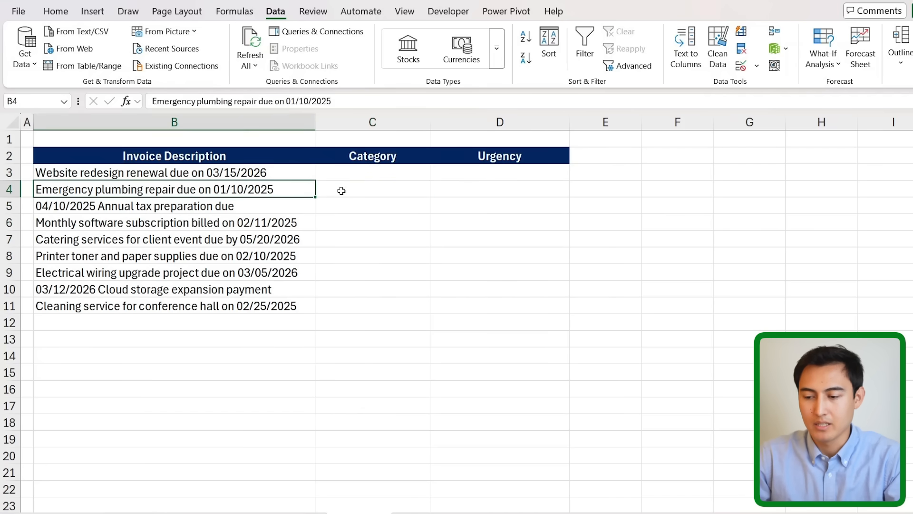
click(344, 191)
drag(477, 169, 475, 302)
click(492, 180)
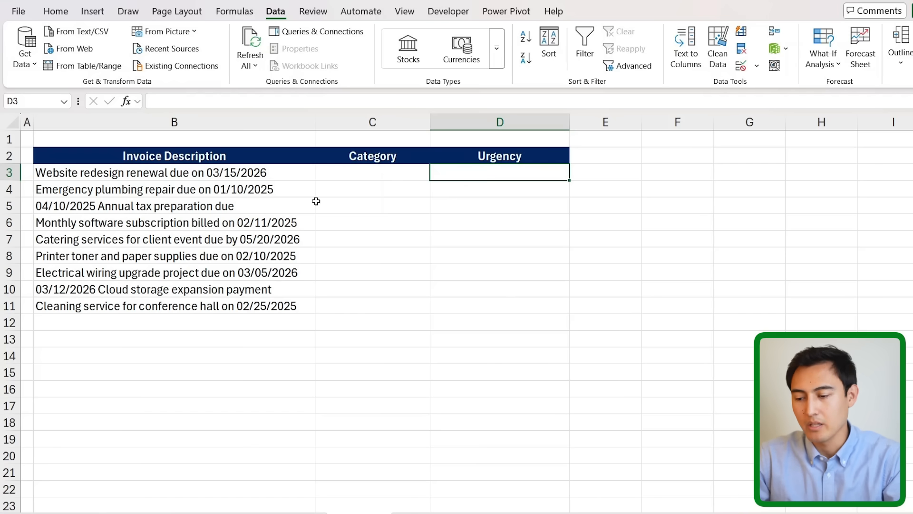
Step: Fill the Category and Urgency columns from C3 with =COPILOT("review this invoice description",B3:B11,"and return the",C2:D2) and check the results
double_click(354, 174)
text(=copilot(")
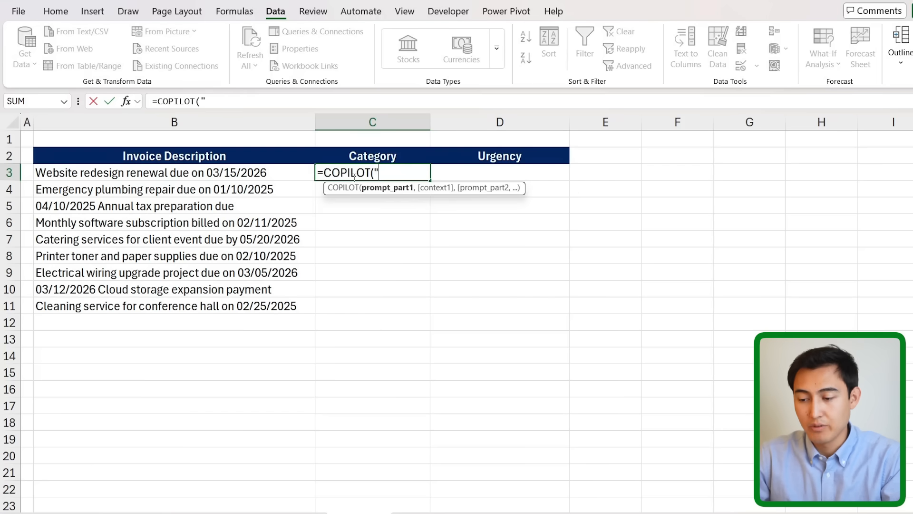
text(review this invoice description",)
drag(229, 173, 228, 305)
text(,)
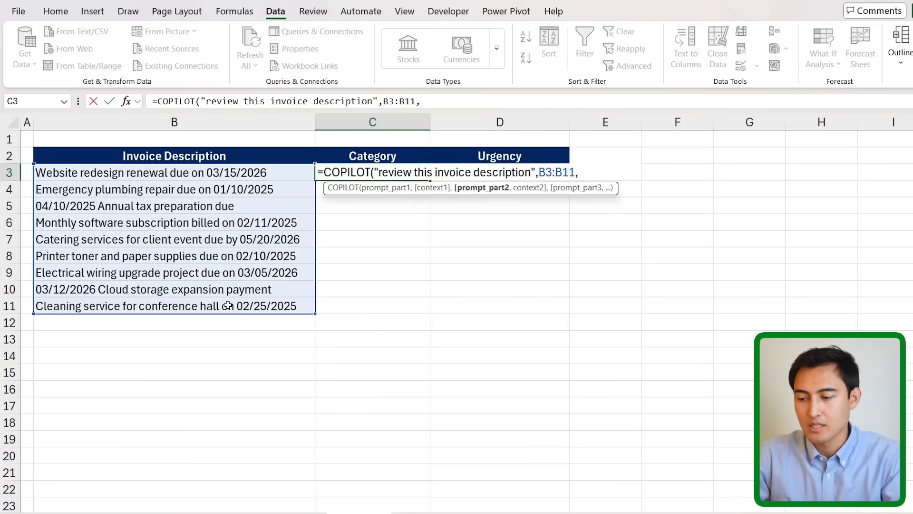
text("and return the)
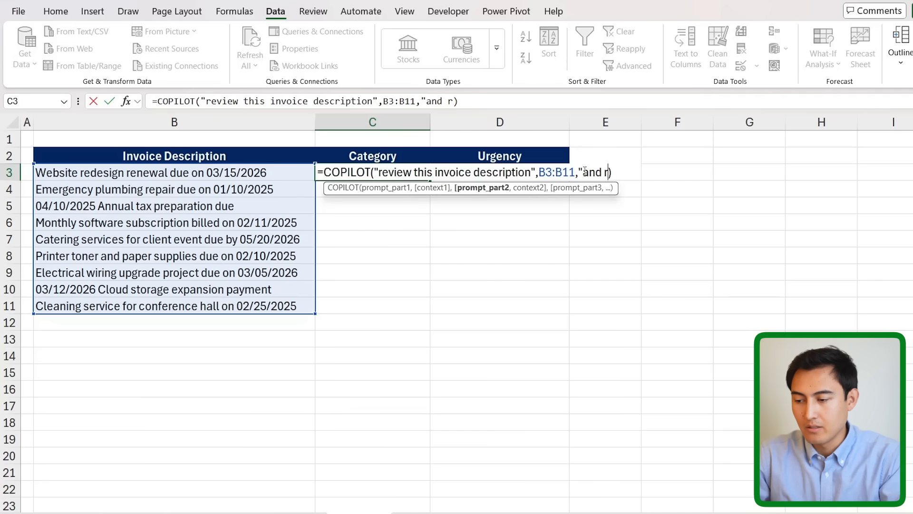
text(")
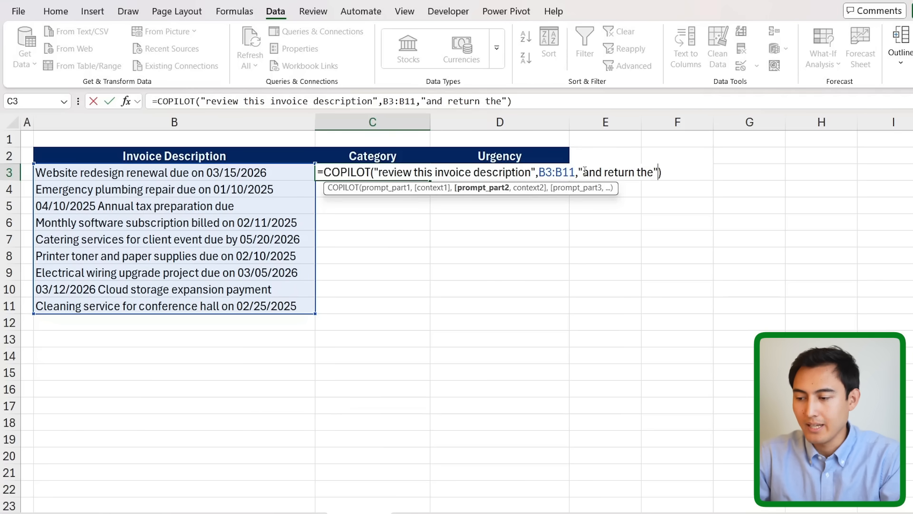
text(,)
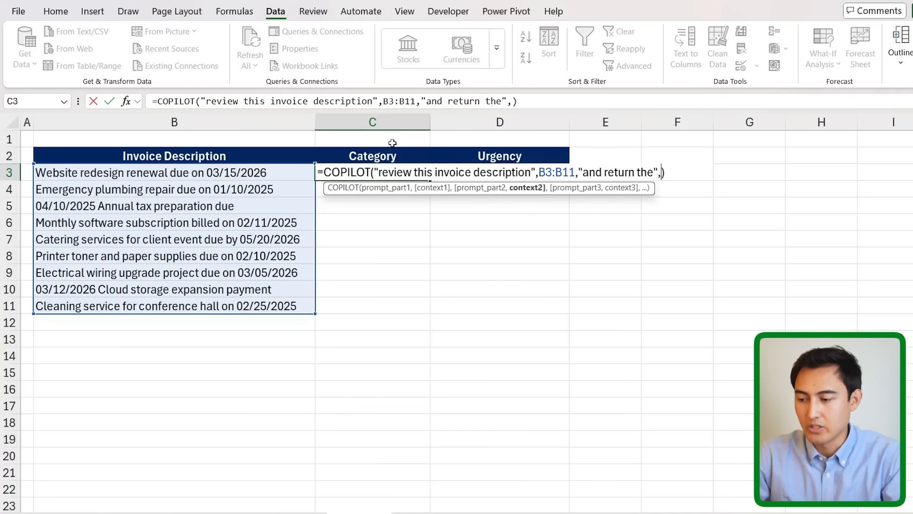
drag(407, 156, 470, 154)
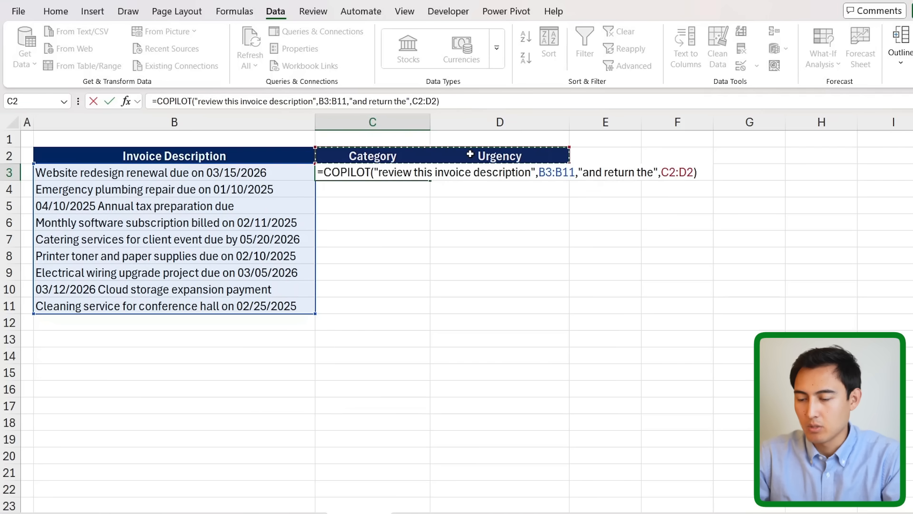
text())
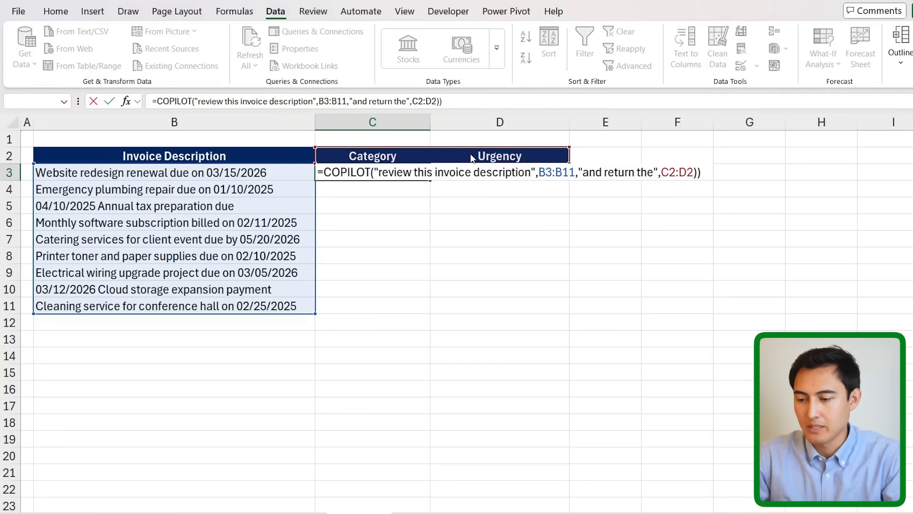
key(Return)
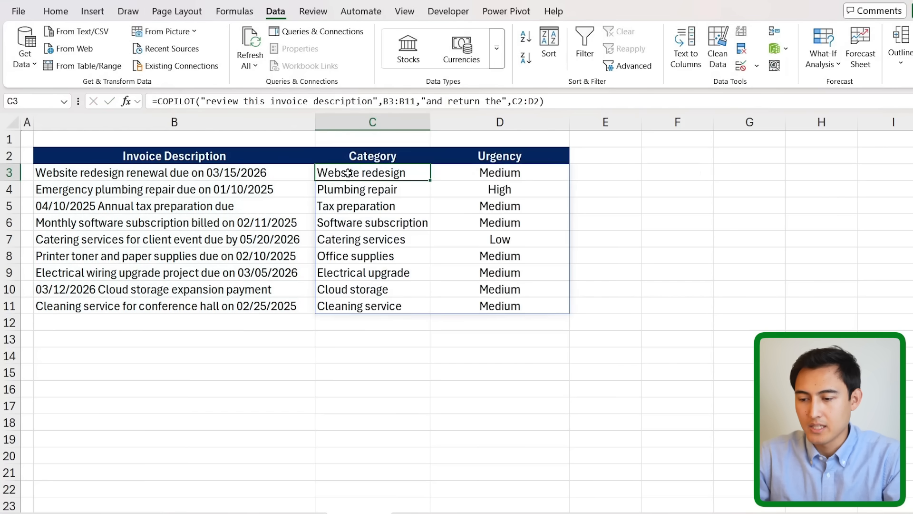
click(319, 196)
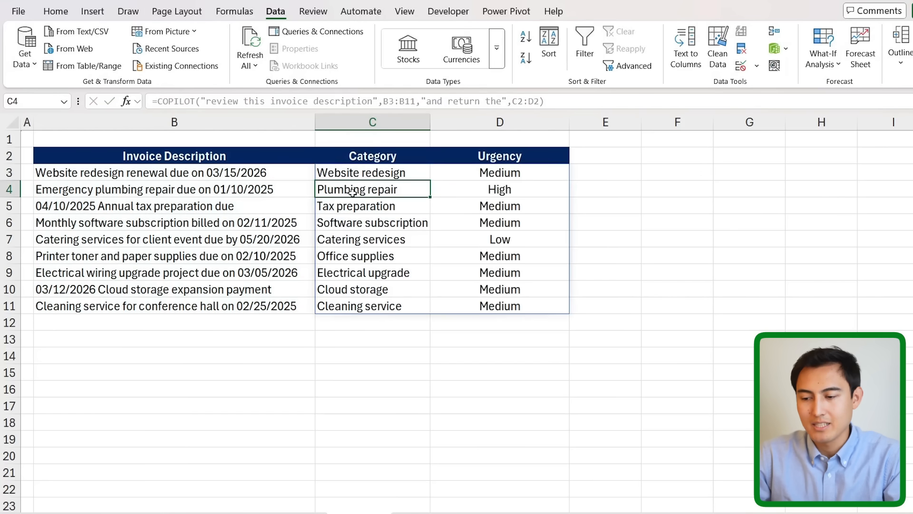
Step: Change the Category header in C2 to "Category (1 word)" so the COPILOT formula returns one-word categories
key(Up)
key(Up)
double_click(418, 157)
text((1 word))
key(Return)
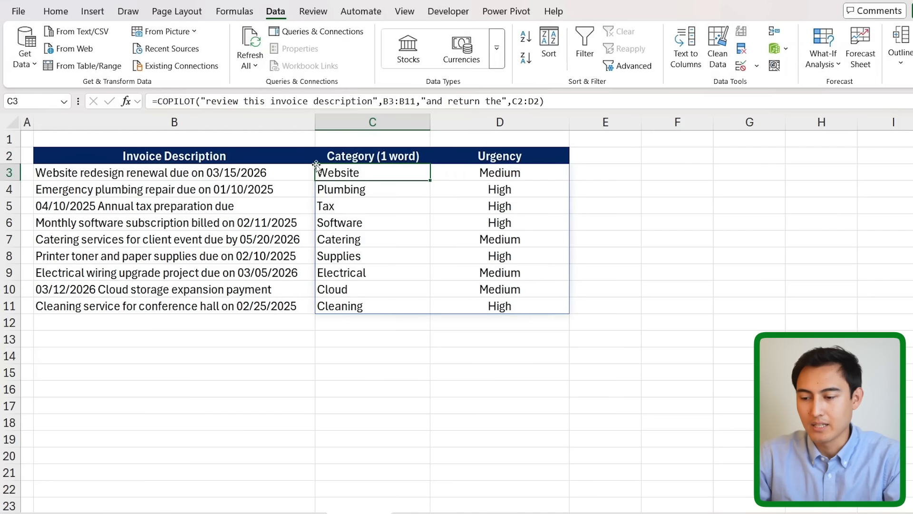
Step: Change the Urgency header in D2 to "Urgency (1,2,3)" so the COPILOT formula rates urgency with numbers
key(Right)
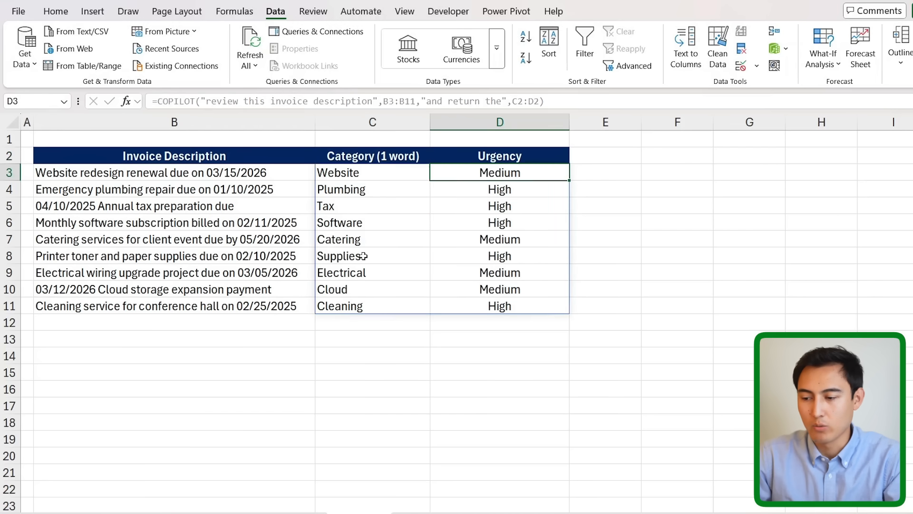
key(Up)
double_click(536, 155)
text((1,2,3)
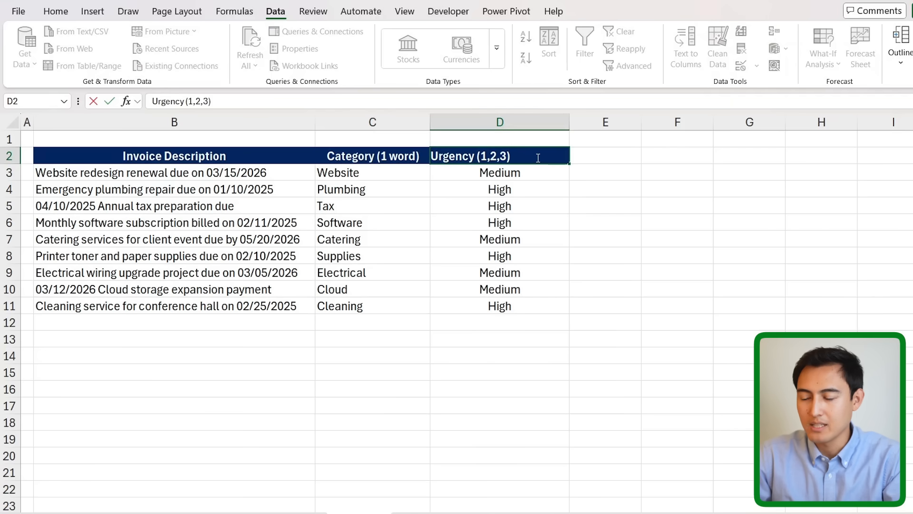
key(Return)
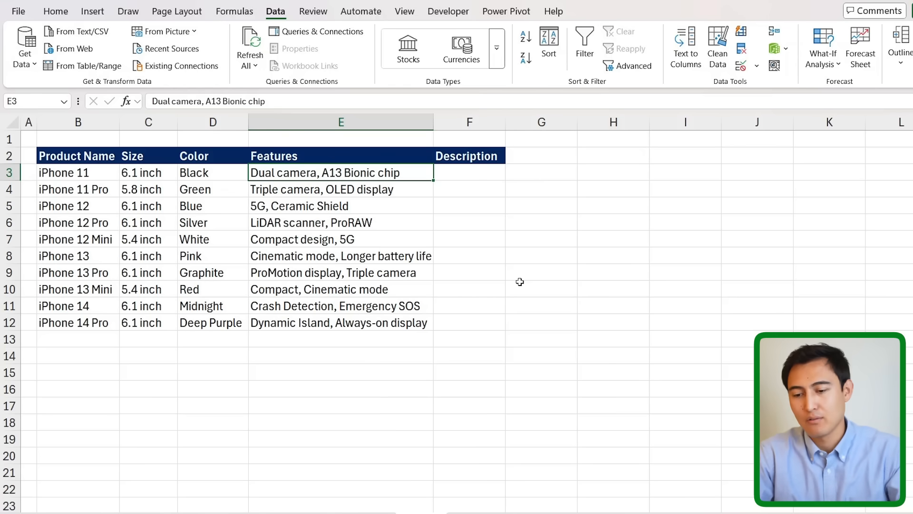
Step: Examine the iPhone table's product name, size, color and features columns and the empty Description column
drag(61, 155, 75, 305)
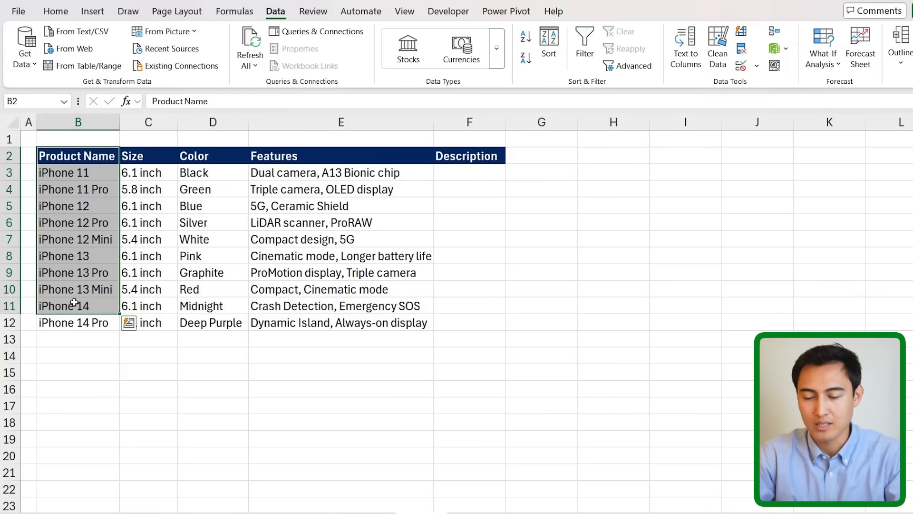
click(104, 184)
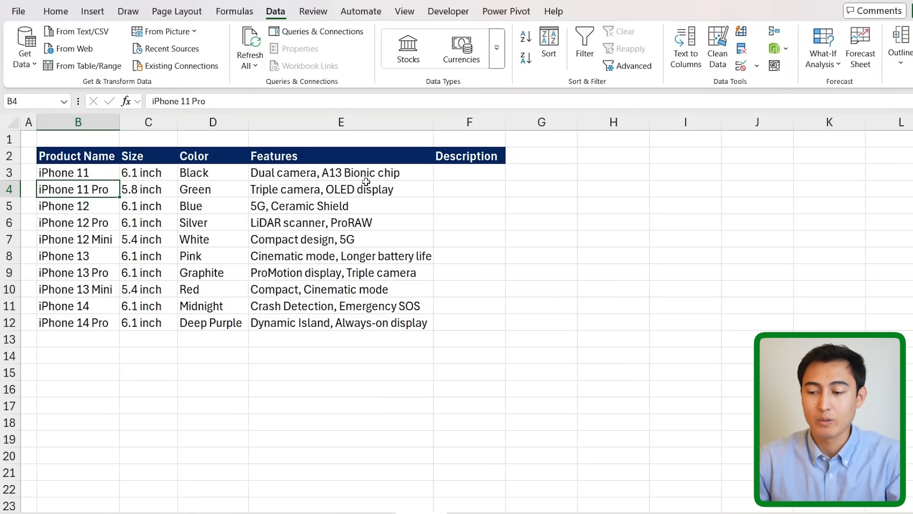
click(464, 183)
key(Up)
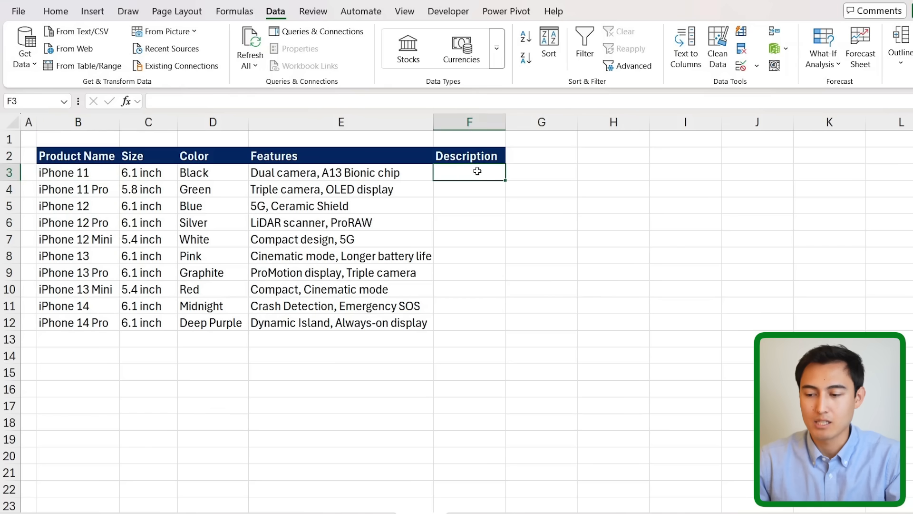
drag(411, 172, 55, 183)
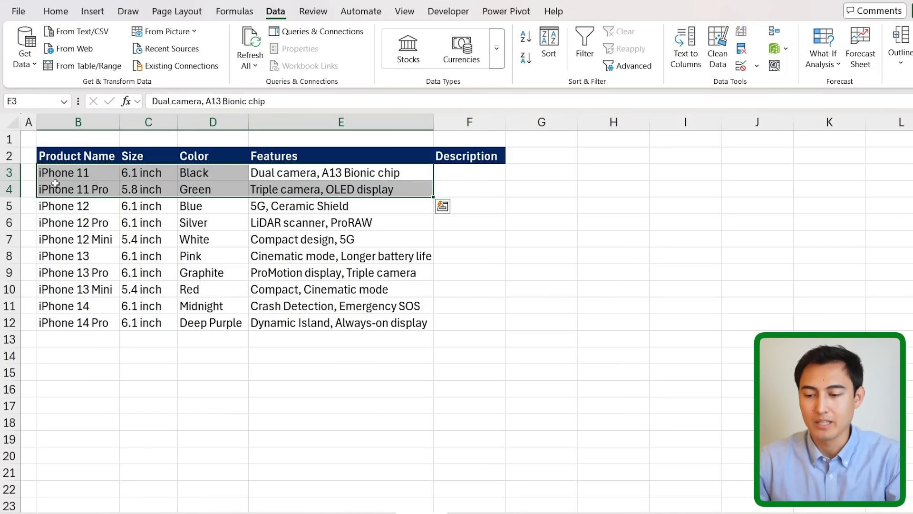
Step: Start a COPILOT formula in F3 with the prompt "add a description for each product based on these columns sa well as your own creative inputs"
click(450, 168)
text(=)
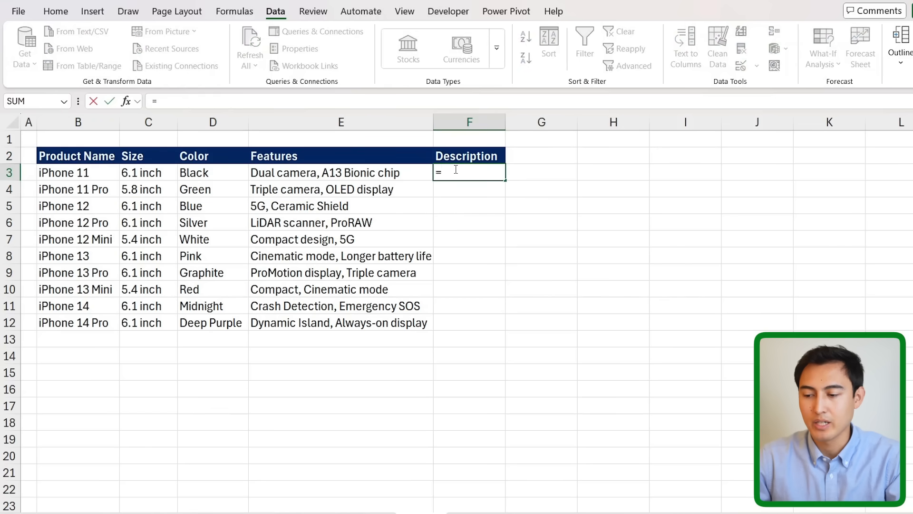
text(cop)
key(Tab)
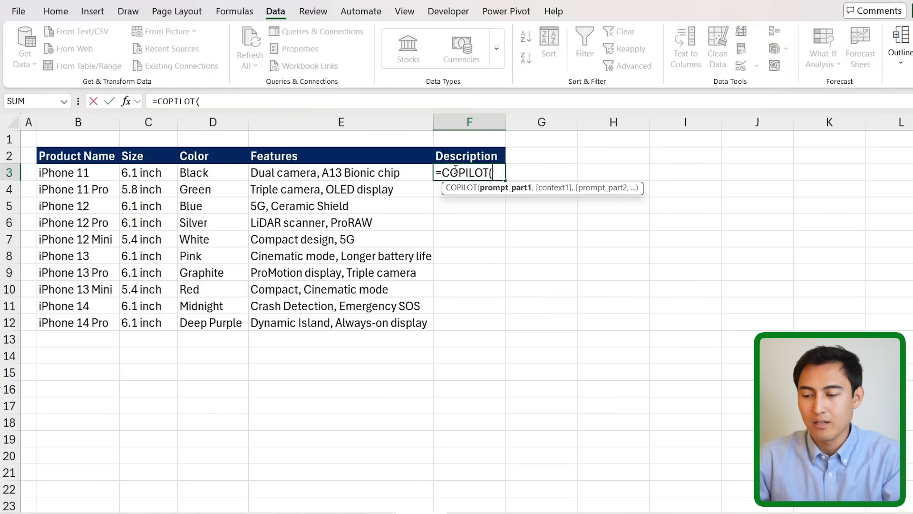
text("add a description for each product based on these columns sa well as your own creative inputs")
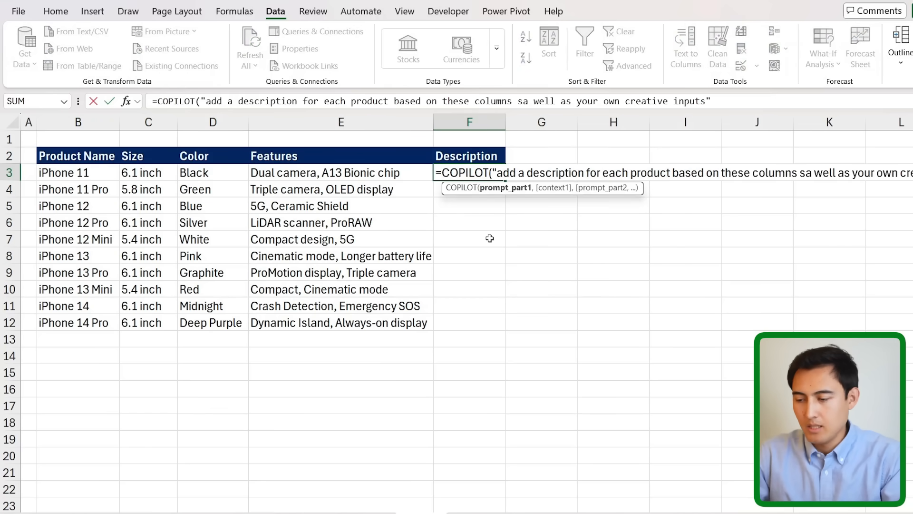
click(541, 187)
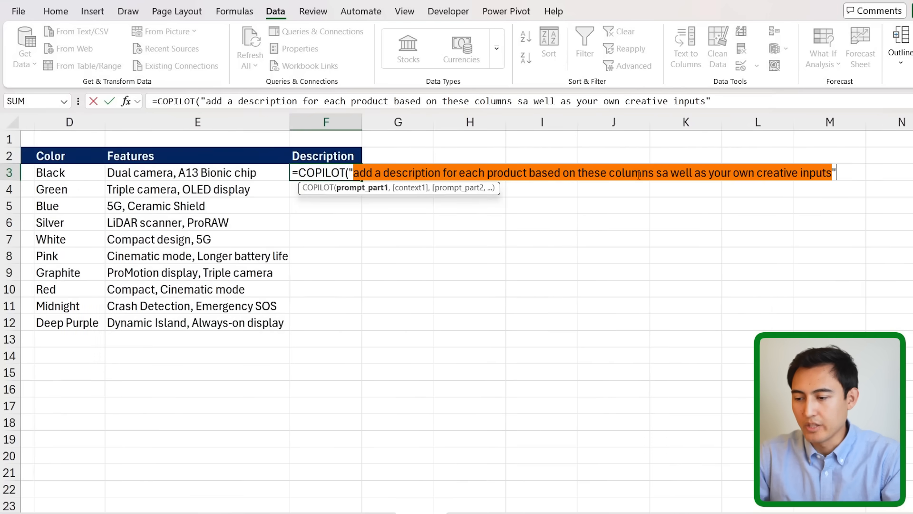
key(End)
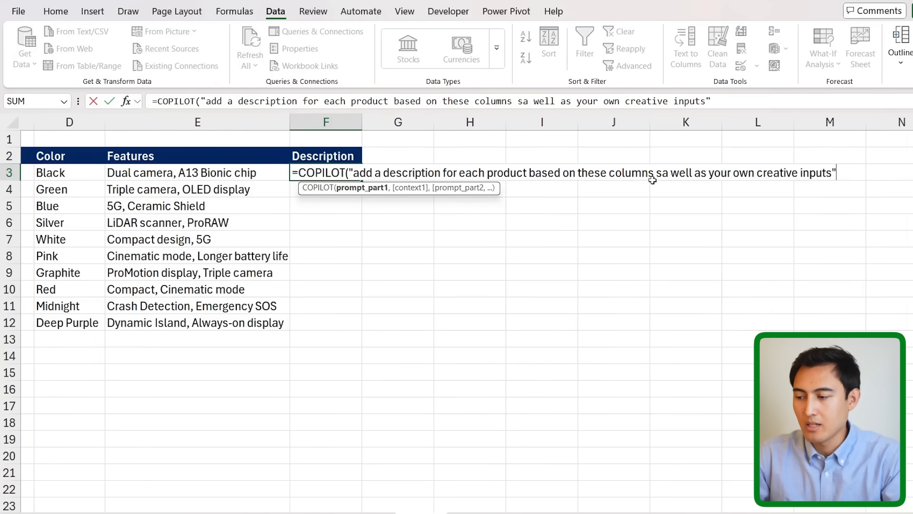
Step: Add the product data B3:E12 as the formula's context, complete it and read through the generated descriptions
text(,)
scroll(565, 203, left, 3)
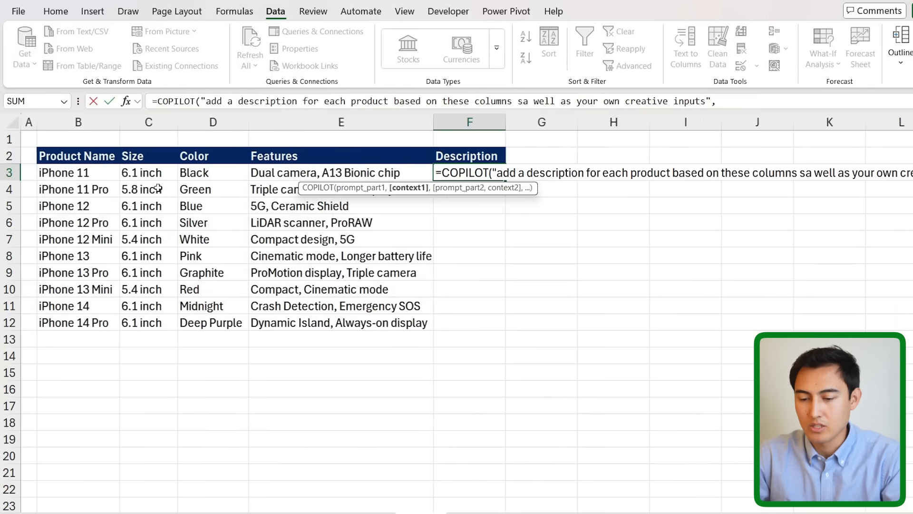
click(112, 177)
drag(116, 190, 335, 320)
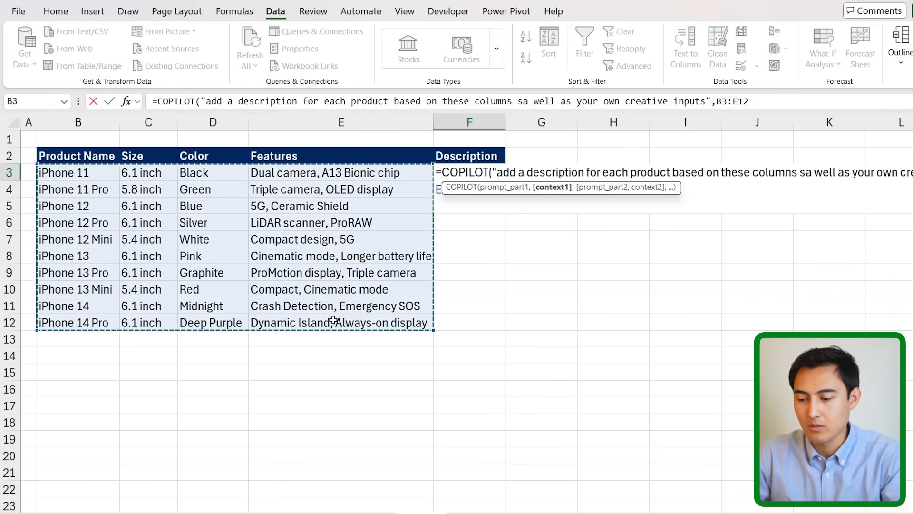
key(Return)
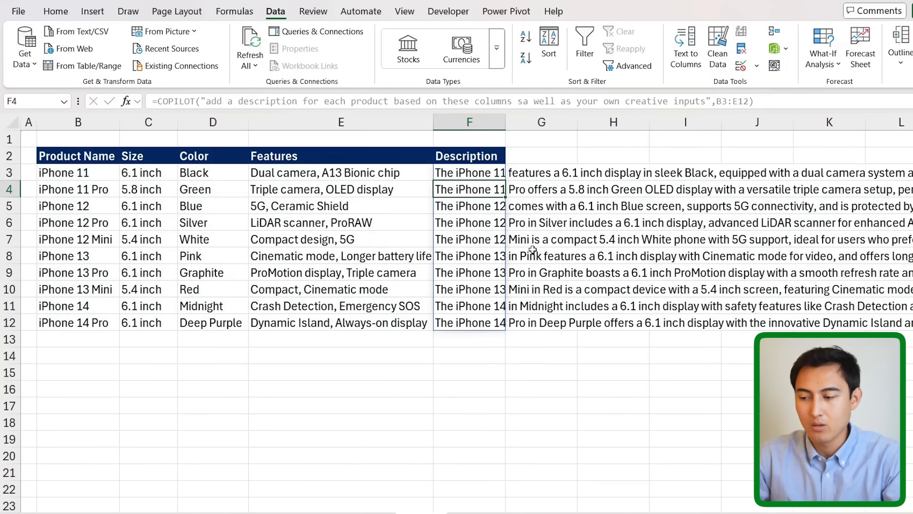
scroll(533, 249, right, 3)
scroll(194, 176, left, 3)
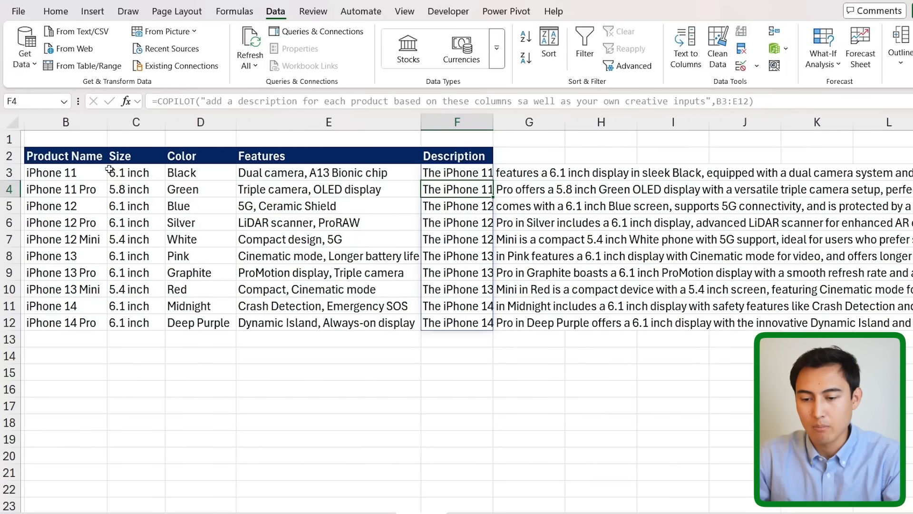
scroll(447, 173, right, 5)
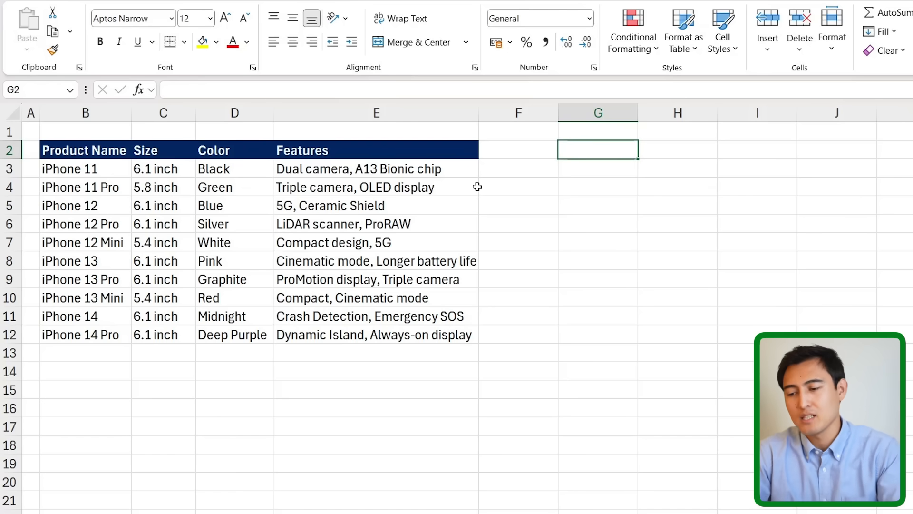
Step: Try a COPILOT formula in G3 with the prompt "reference the table on range B to E" instead of a selected range
click(576, 174)
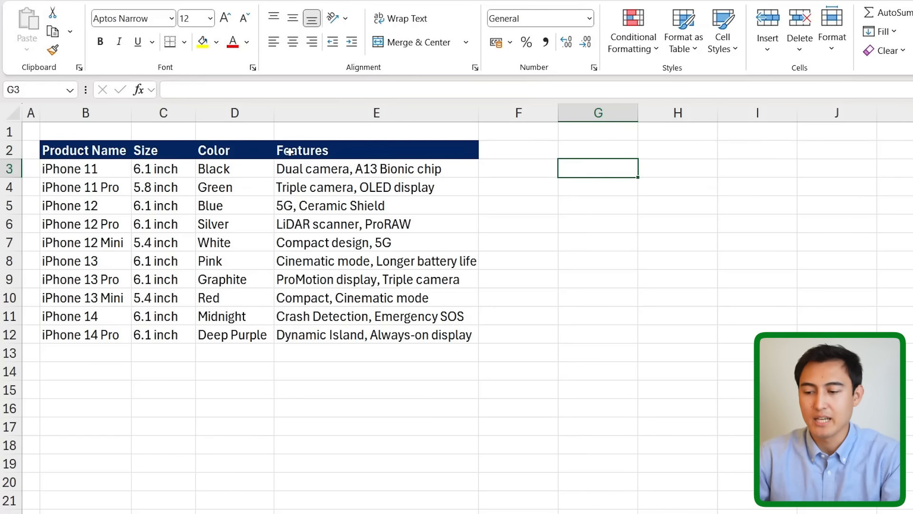
text(=cop)
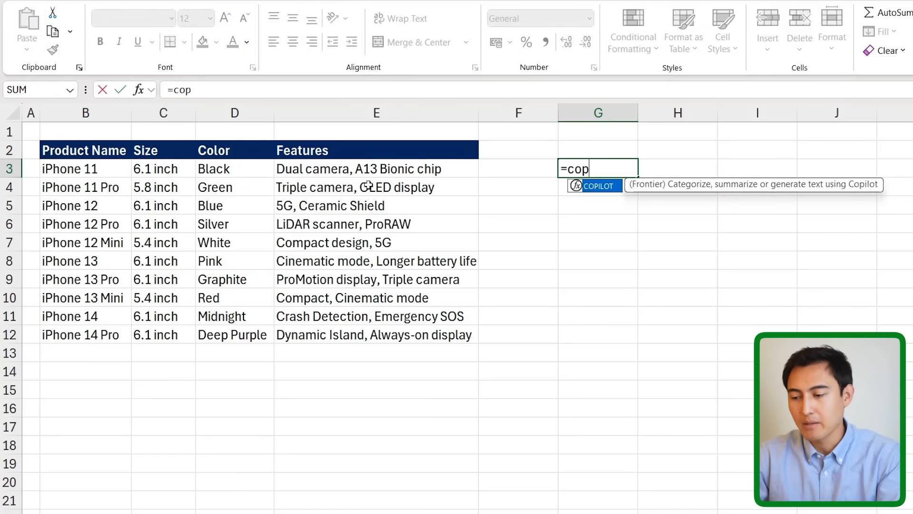
key(Tab)
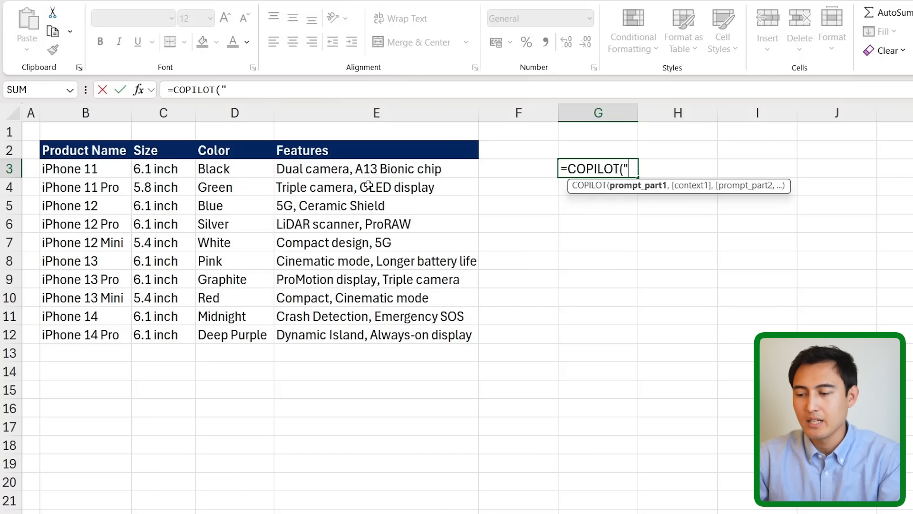
text("reference the table on range B to E)
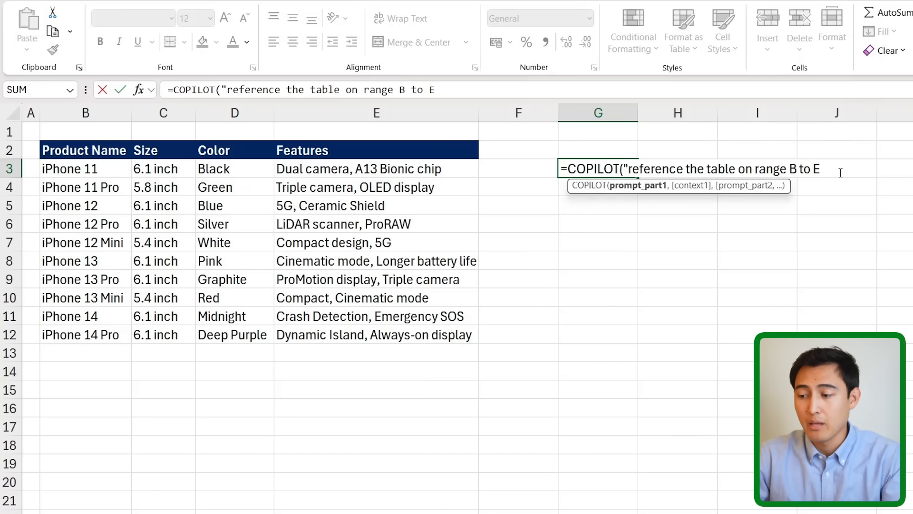
text(",)
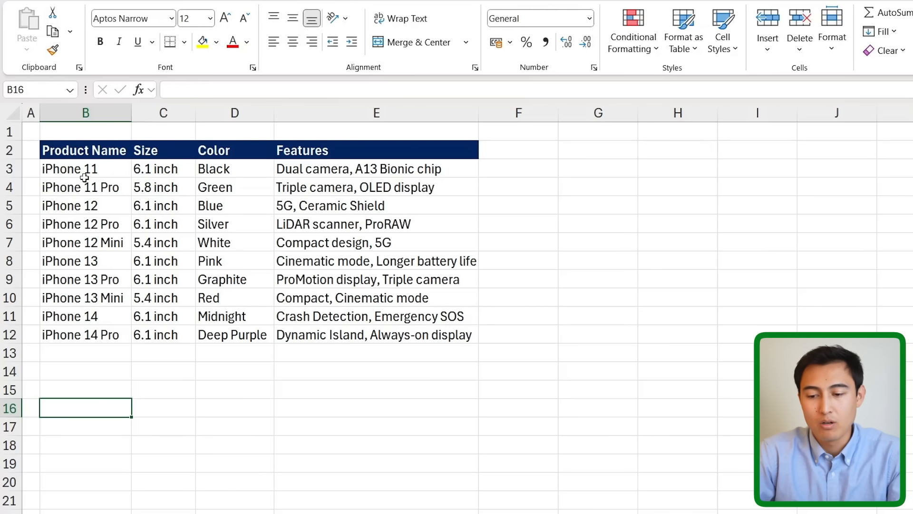
drag(84, 176, 104, 294)
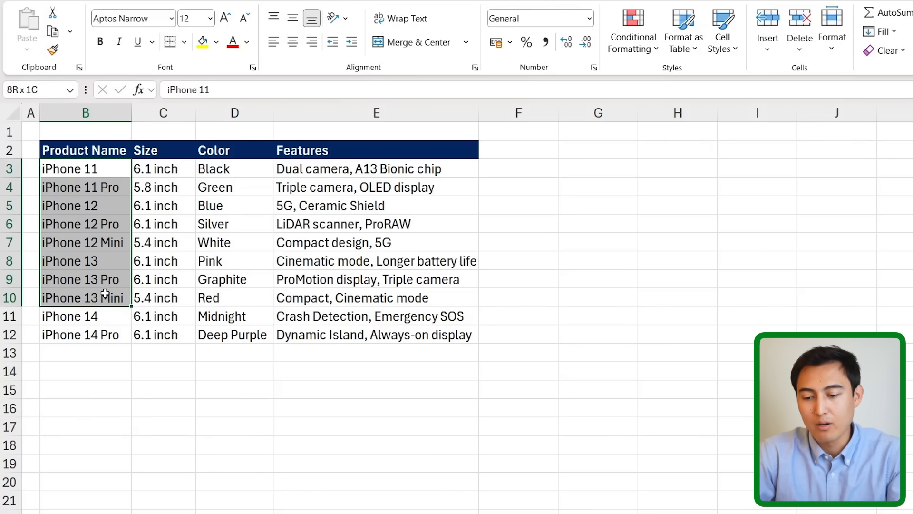
click(195, 282)
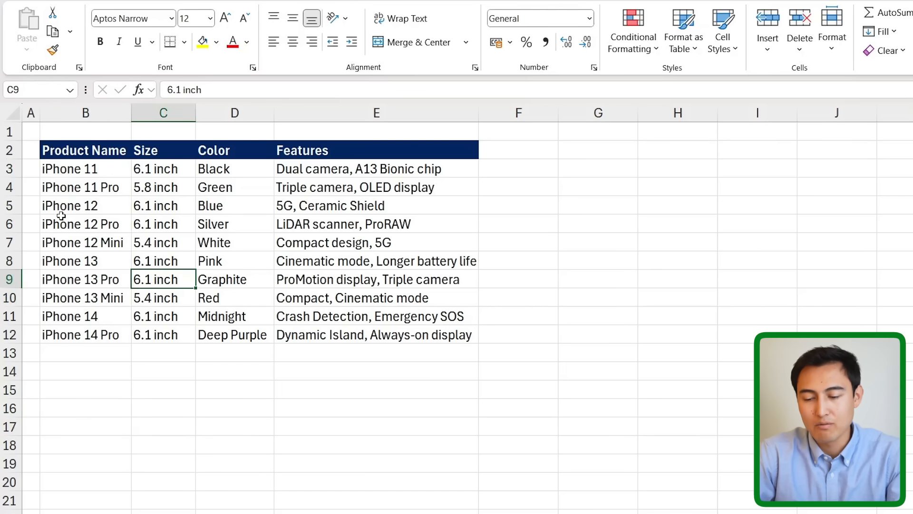
click(299, 173)
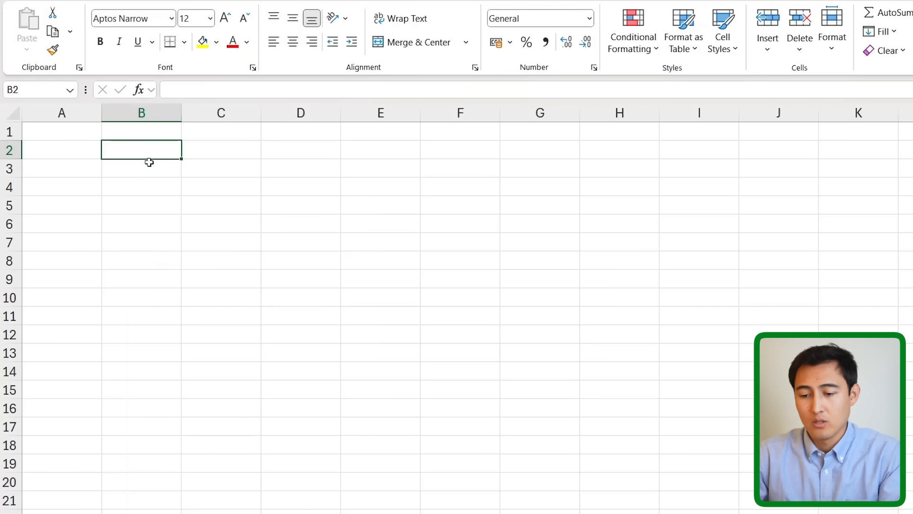
Step: Check whether the COPILOT function is available by starting the formula "=copi" in B2 of the blank sheet
text(=copi)
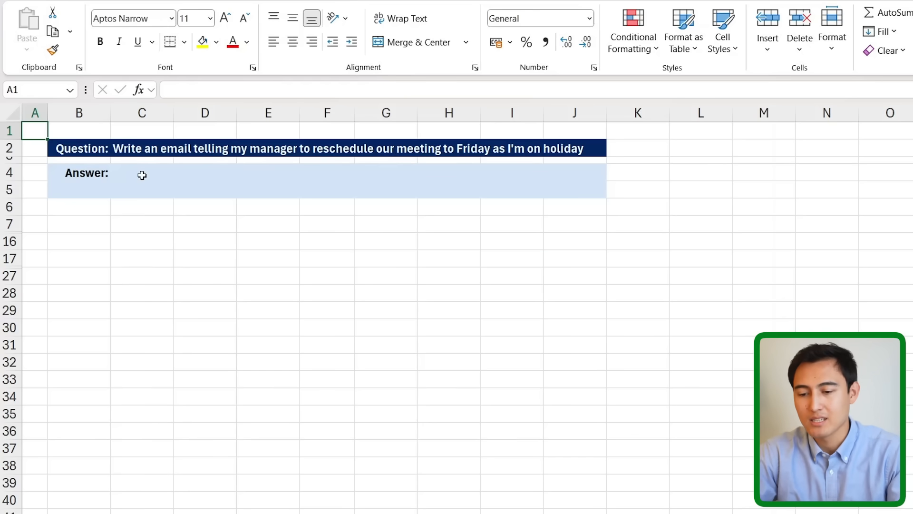
Step: Answer the question in C2 with an AI.ASK formula in C4 and read through the generated email
click(130, 148)
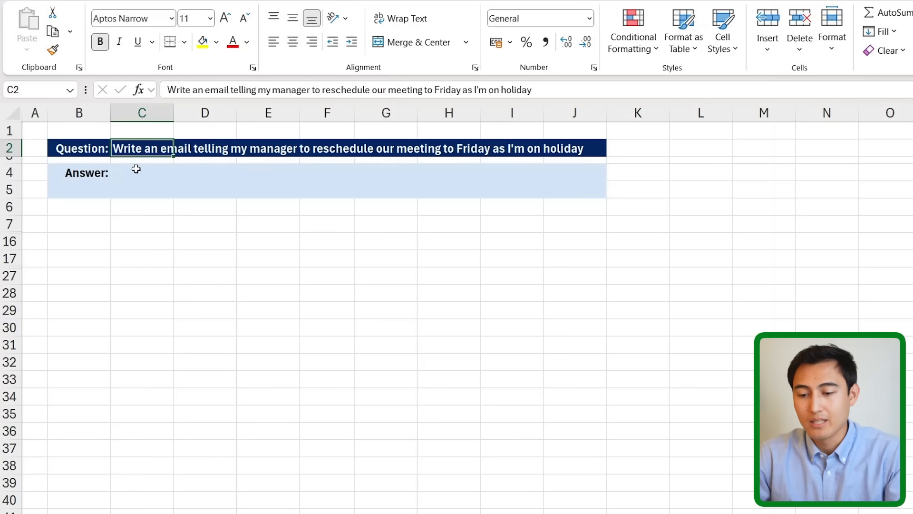
click(135, 177)
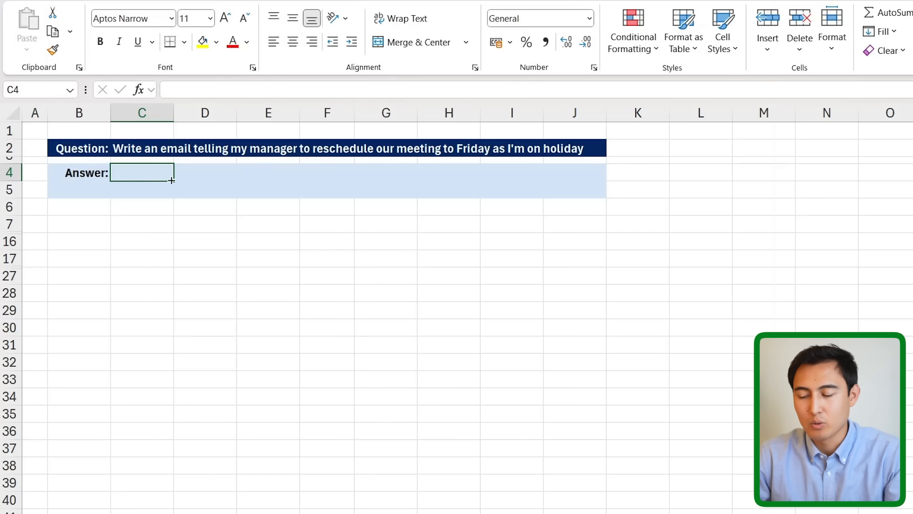
text(=ai.as)
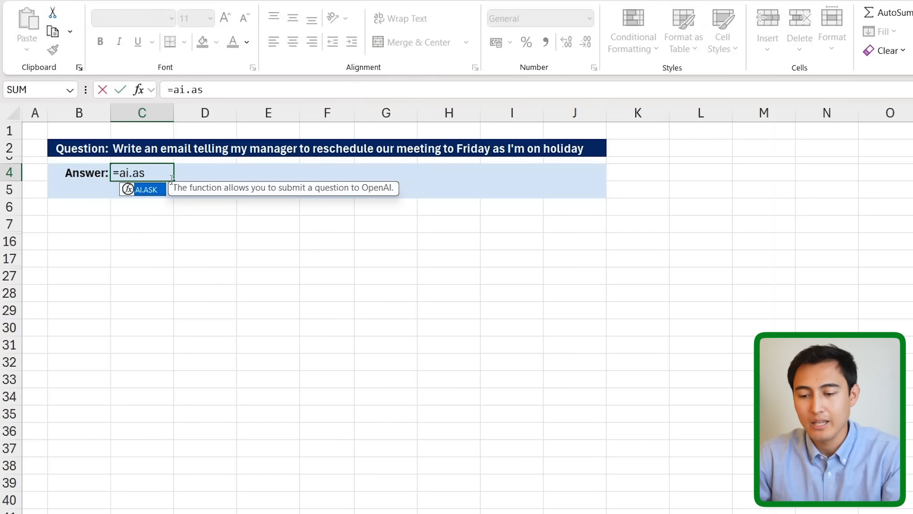
key(Tab)
click(121, 150)
key(Return)
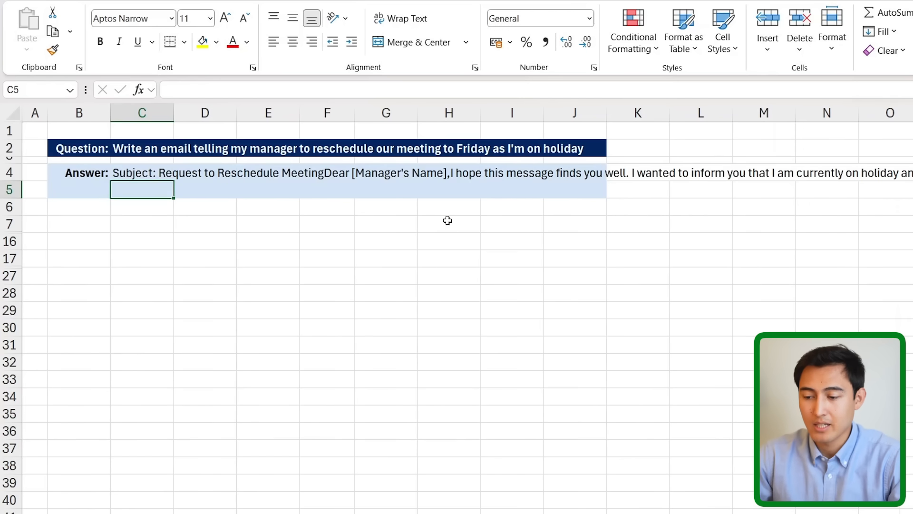
scroll(448, 220, right, 3)
scroll(447, 220, left, 3)
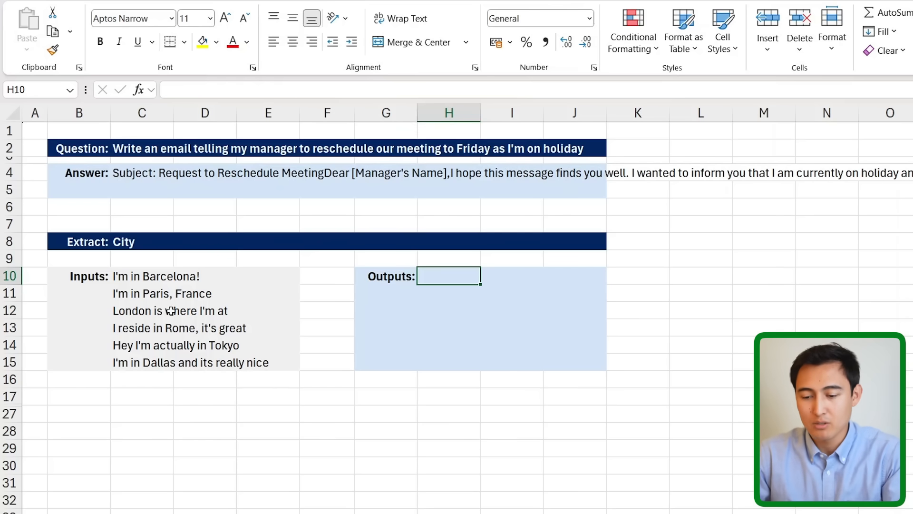
Step: Examine where the city appears in the input sentences in C10:C15 and go to the first output cell, H10
click(167, 277)
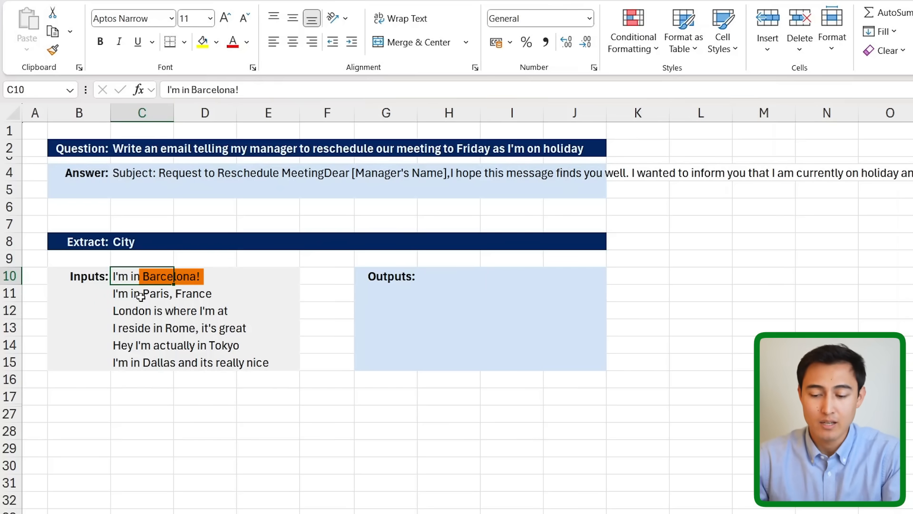
click(125, 326)
click(124, 315)
key(Right)
key(Right)
key(Right)
key(Right)
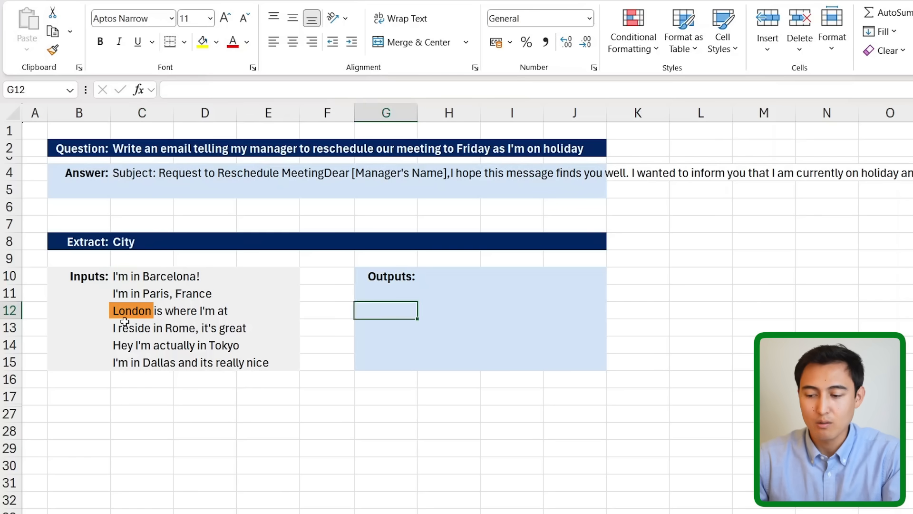
key(Right)
key(Up)
key(Up)
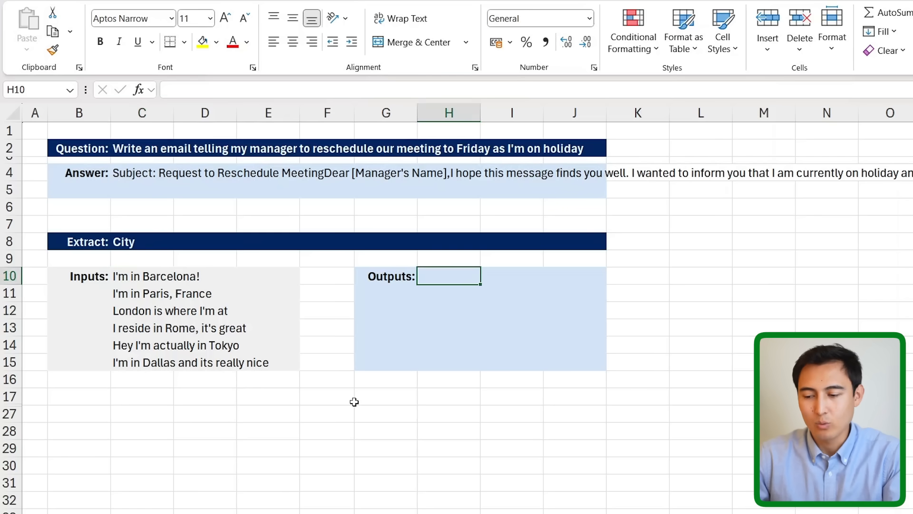
Step: Extract the cities into the outputs area with =AI.EXTRACT(C10:C15,C8) in H10
text(=ai)
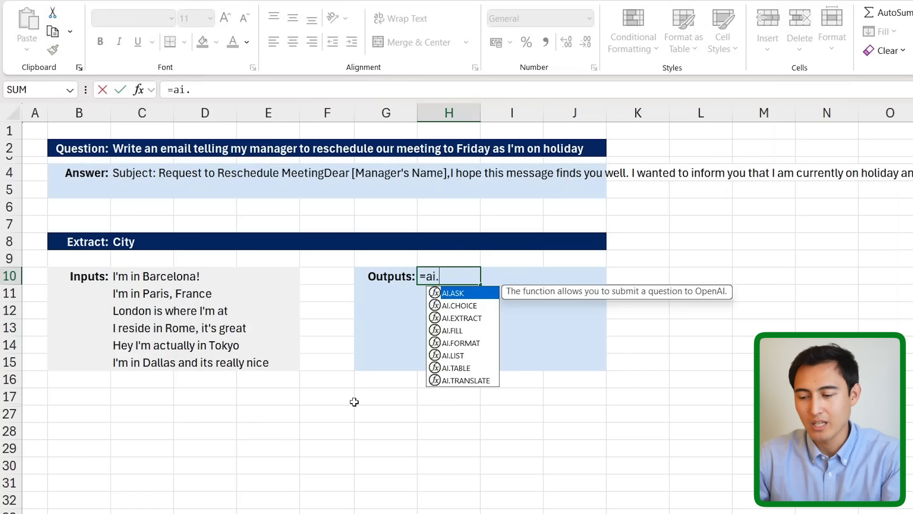
text(.)
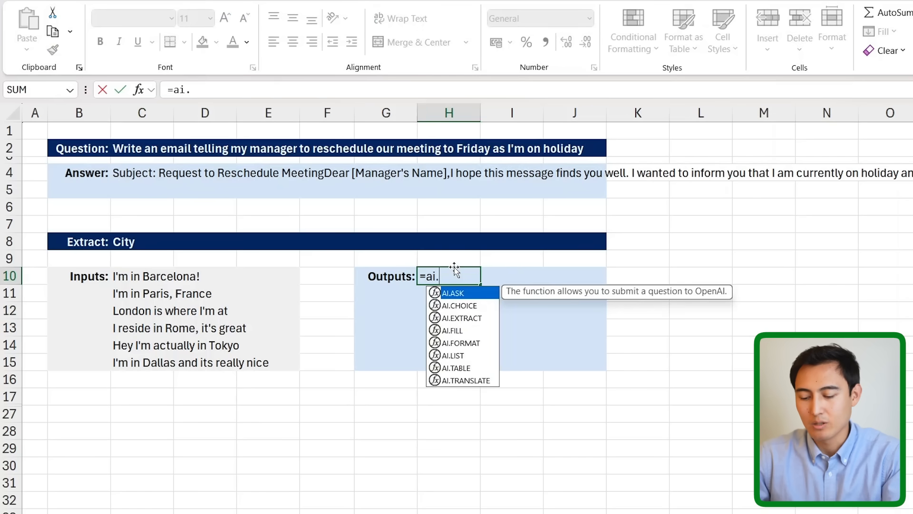
text(e)
key(Tab)
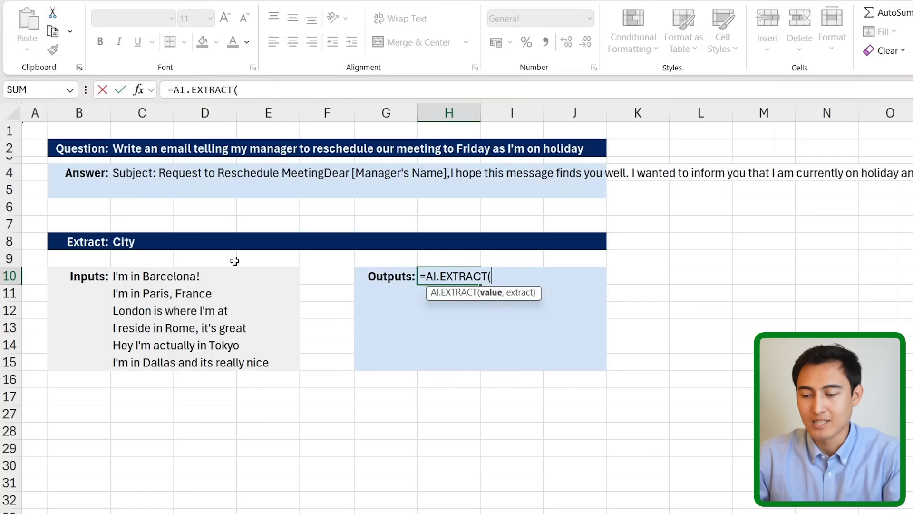
drag(143, 278, 133, 357)
text(,)
click(133, 243)
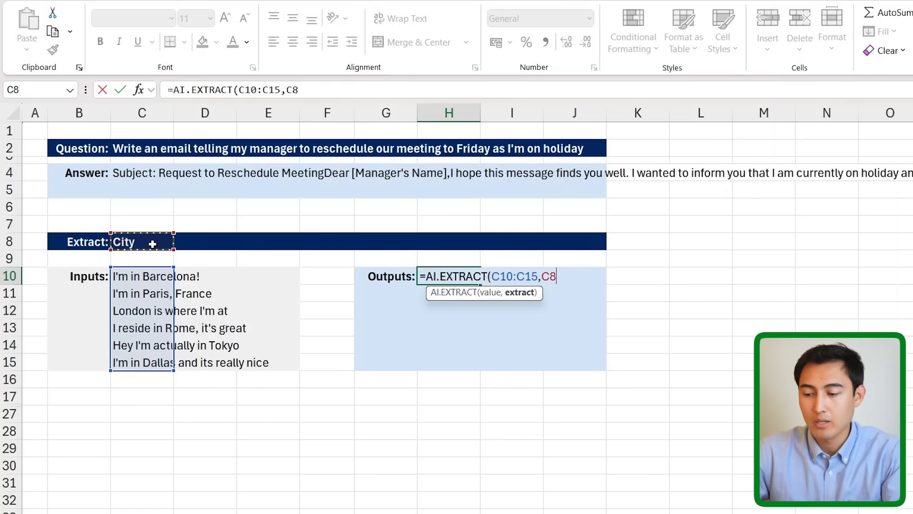
text())
key(Return)
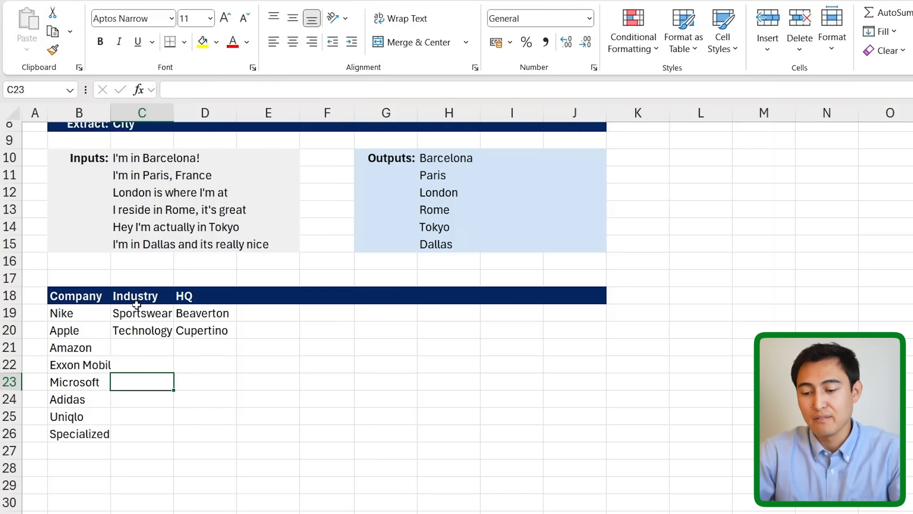
Step: Fill in the missing industries and headquarters with =AI.FILL(B18:D20,B21:B26) in C21 and review the completed company table
click(119, 349)
text(=)
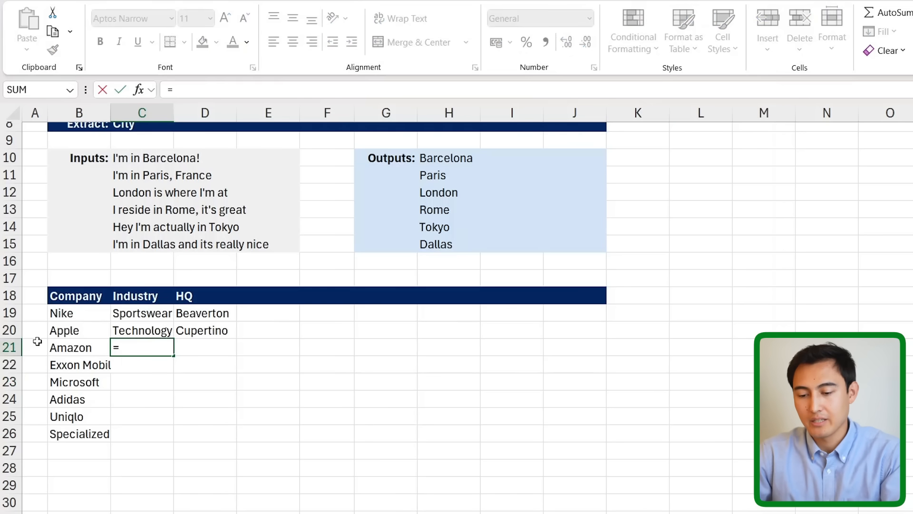
text(ai.f)
key(Tab)
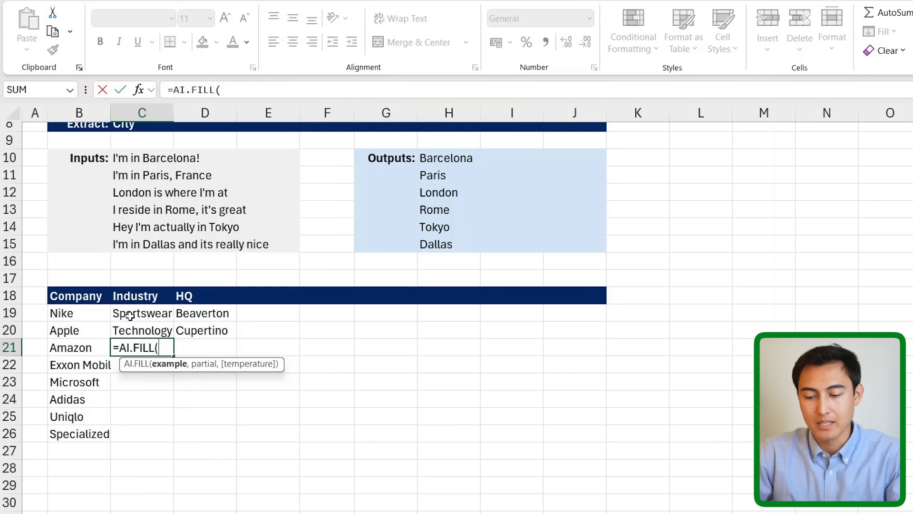
drag(88, 297, 205, 330)
text(,)
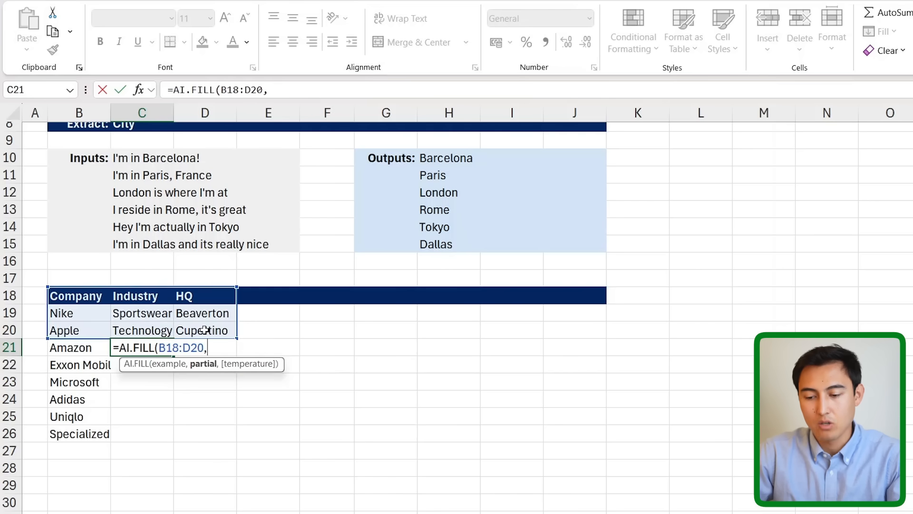
drag(75, 350, 71, 437)
text())
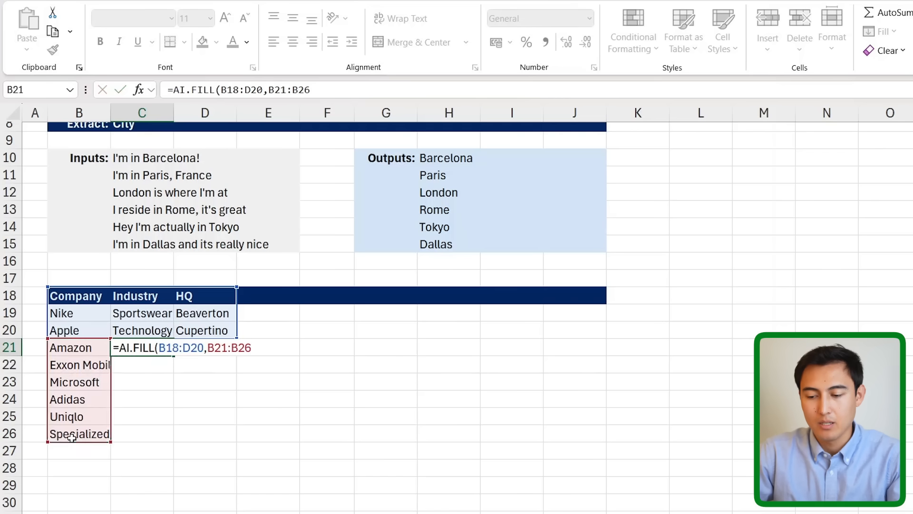
key(Return)
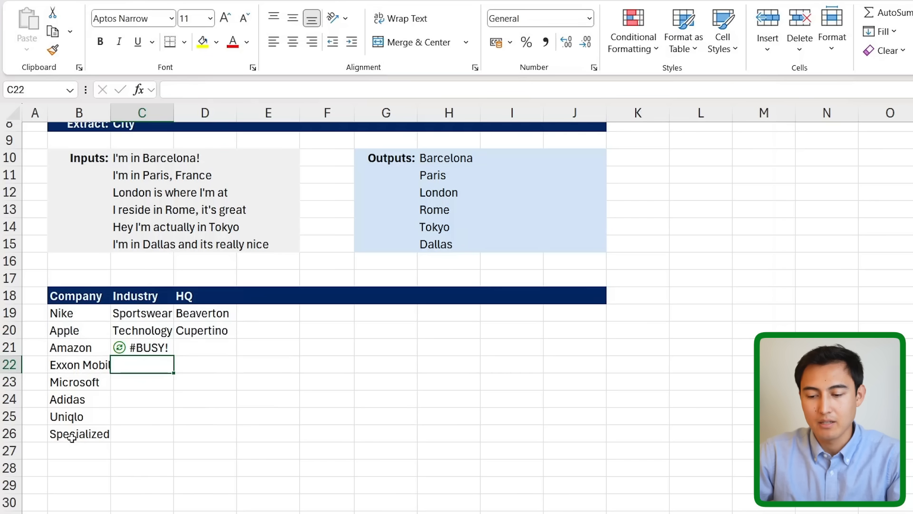
key(Up)
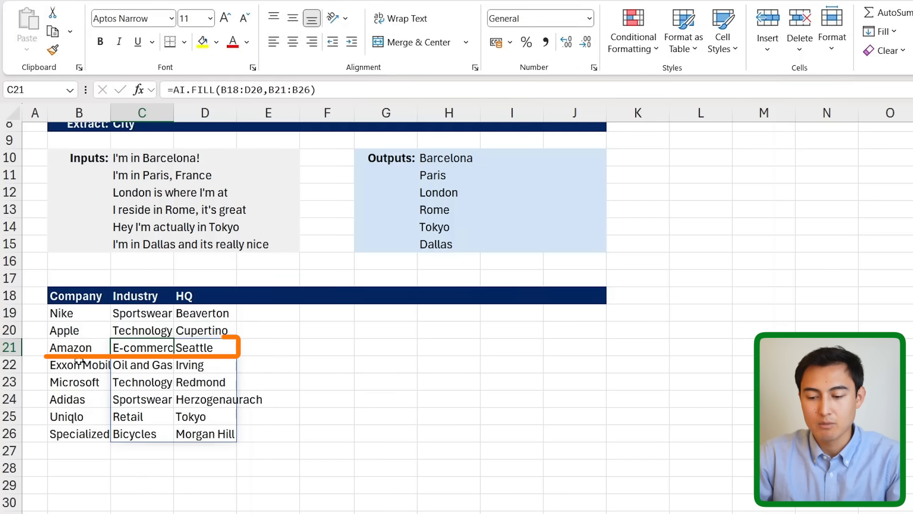
key(Right)
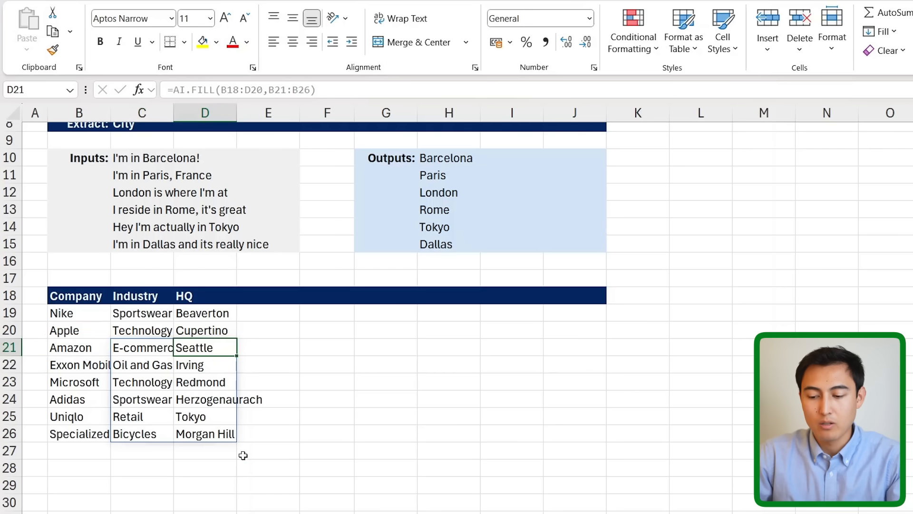
click(230, 467)
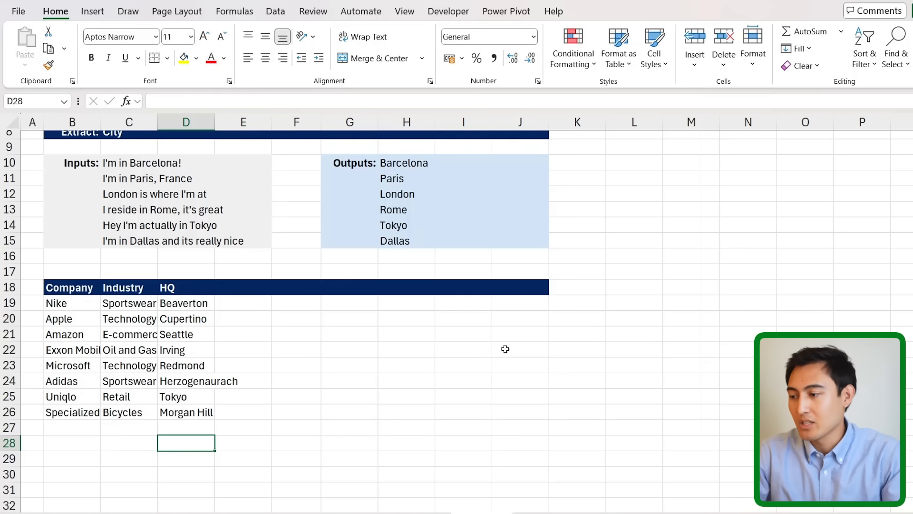
Step: Open the list of available Excel add-ins
click(912, 53)
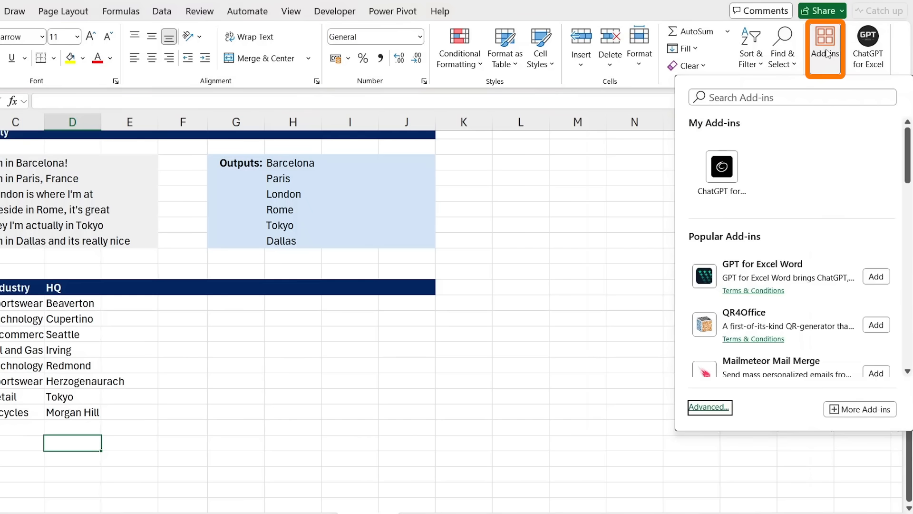